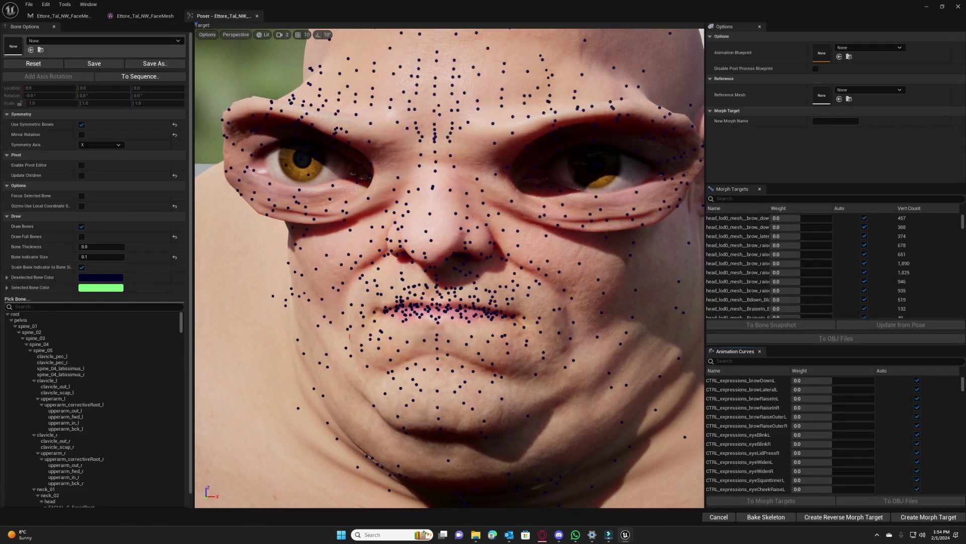
Filter the animation curves by "blinkr" and set the CTRL_expressions_eyeBlinkR weight to 1.0
{"action": "right_click_drag", "start_coordinate": [448, 133], "coordinate": [405, 137]}
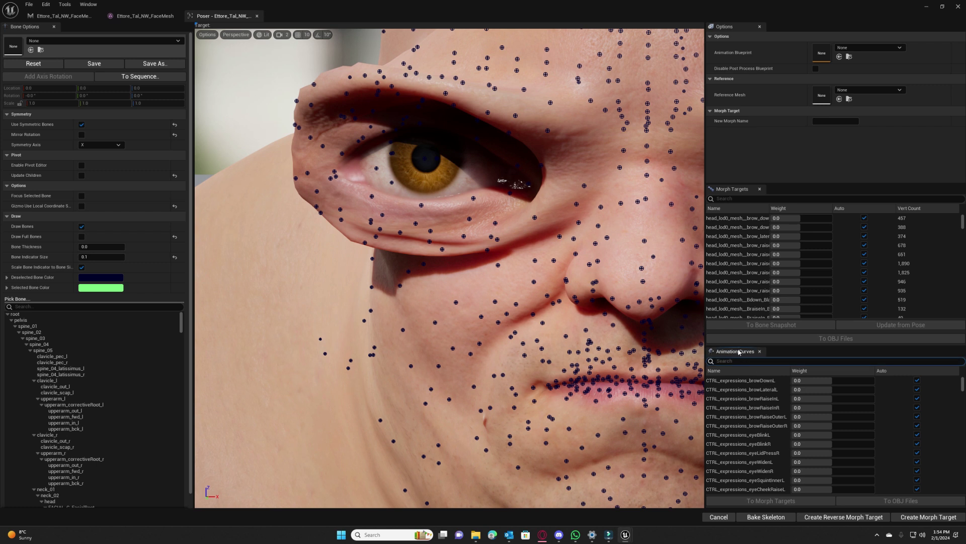
{"action": "type", "text": "blinkr"}
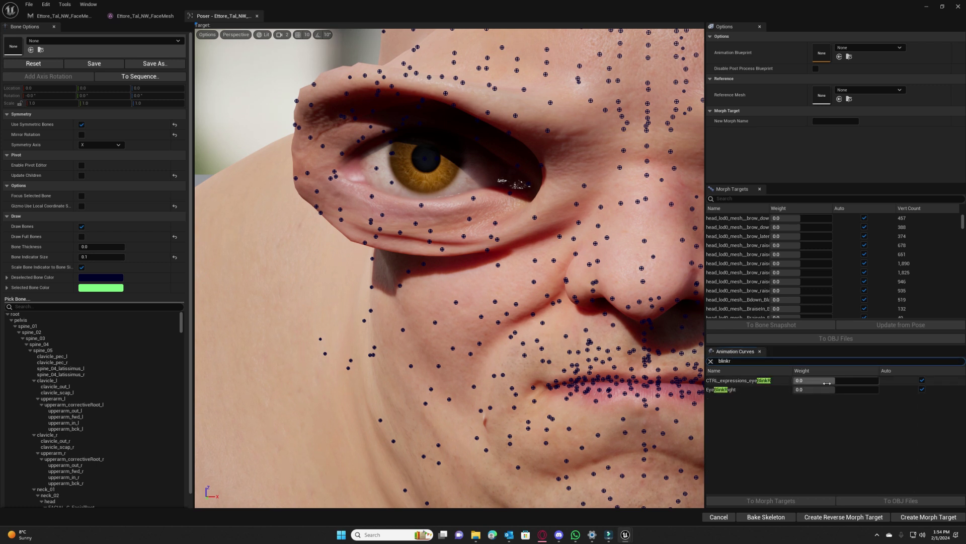
{"action": "left_click_drag", "start_coordinate": [800, 380], "coordinate": [878, 380]}
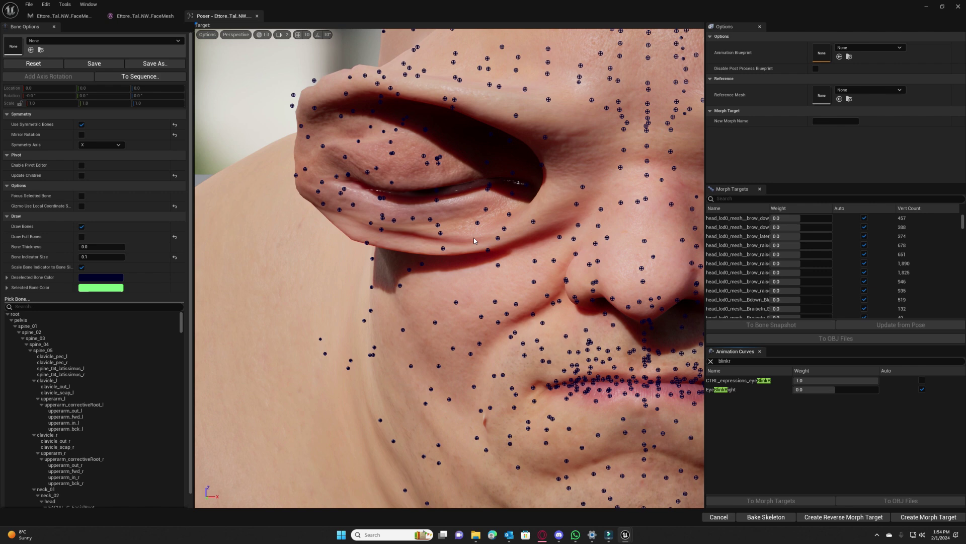
Inspect the gap in the closed right eyelid and set the current blink pose as the base pose
{"action": "right_click_drag", "start_coordinate": [404, 206], "coordinate": [387, 189]}
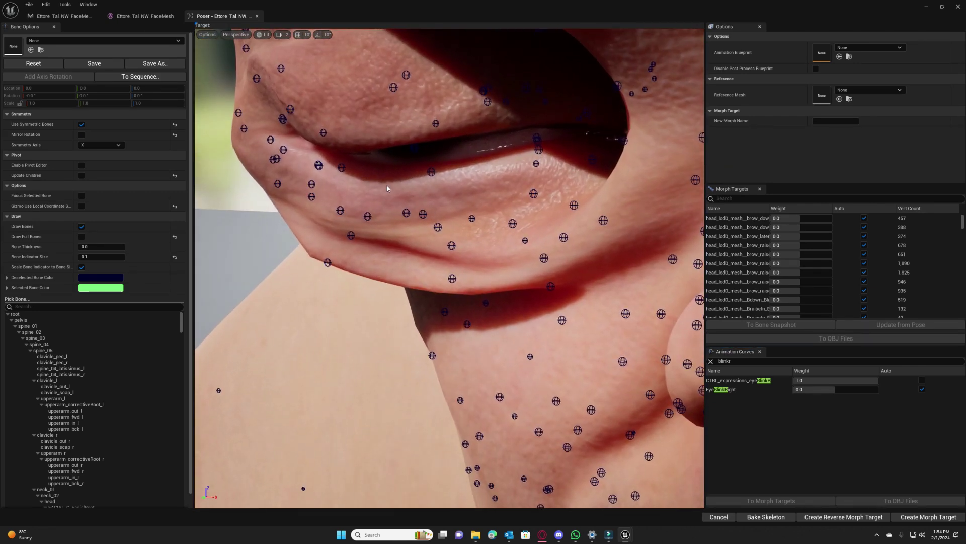
{"action": "right_click_drag", "start_coordinate": [451, 164], "coordinate": [427, 141]}
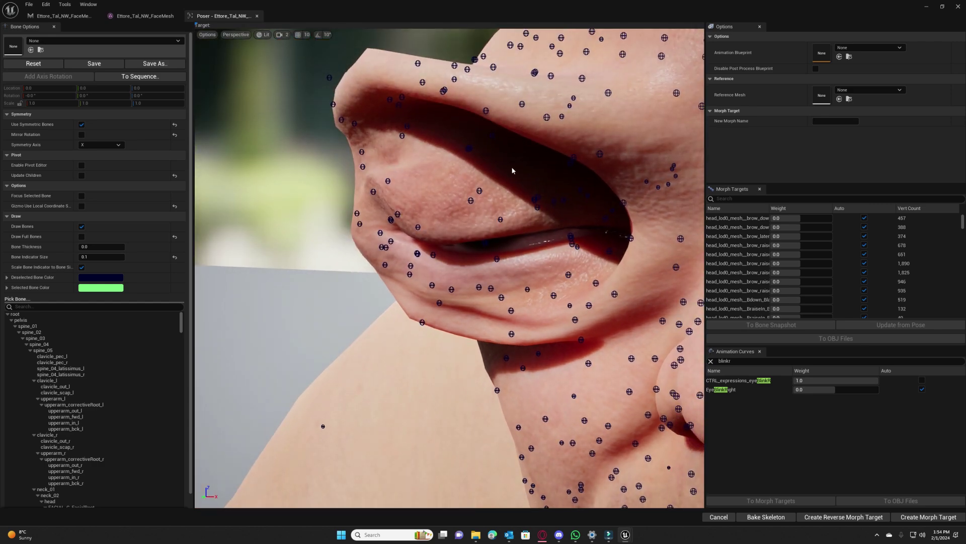
{"action": "right_click_drag", "start_coordinate": [466, 188], "coordinate": [445, 191]}
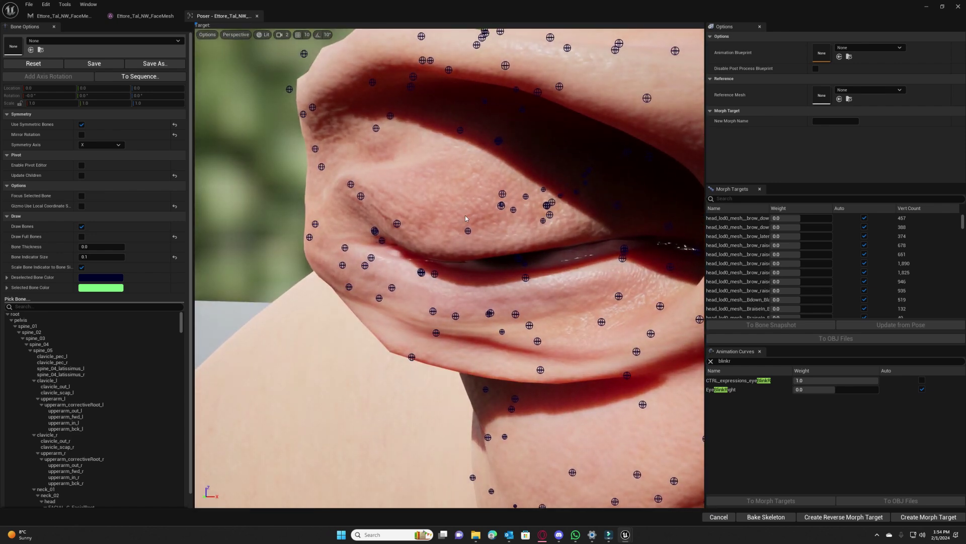
{"action": "mouse_move", "coordinate": [308, 157]}
{"action": "right_mouse_down"}
{"action": "mouse_move", "coordinate": [287, 164]}
{"action": "mouse_move", "coordinate": [327, 146]}
{"action": "mouse_move", "coordinate": [309, 157]}
{"action": "right_mouse_up"}
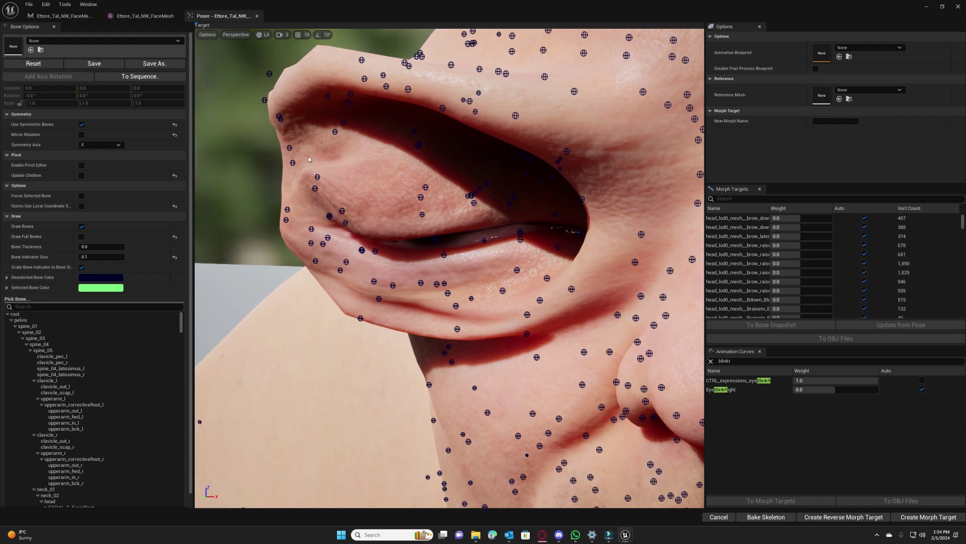
{"action": "left_click", "coordinate": [66, 6]}
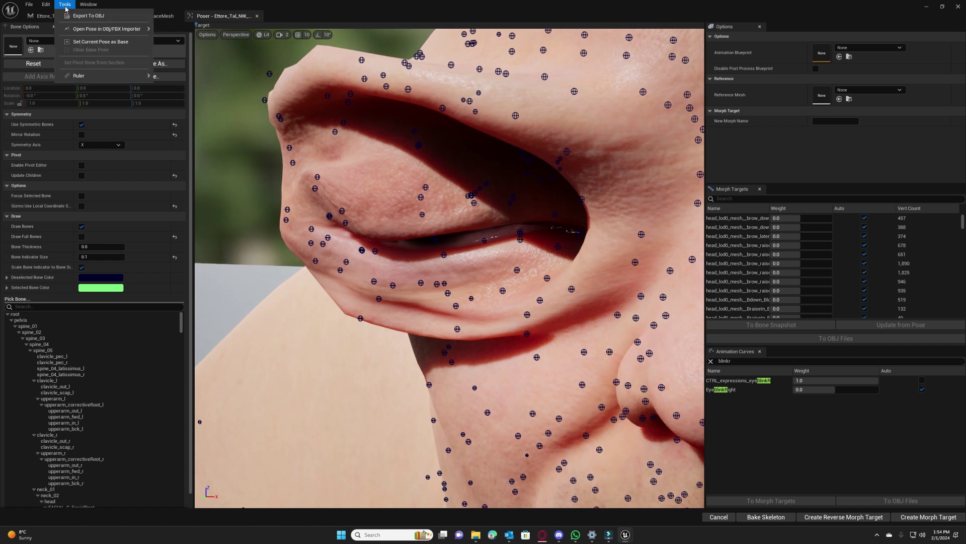
{"action": "left_click", "coordinate": [108, 43]}
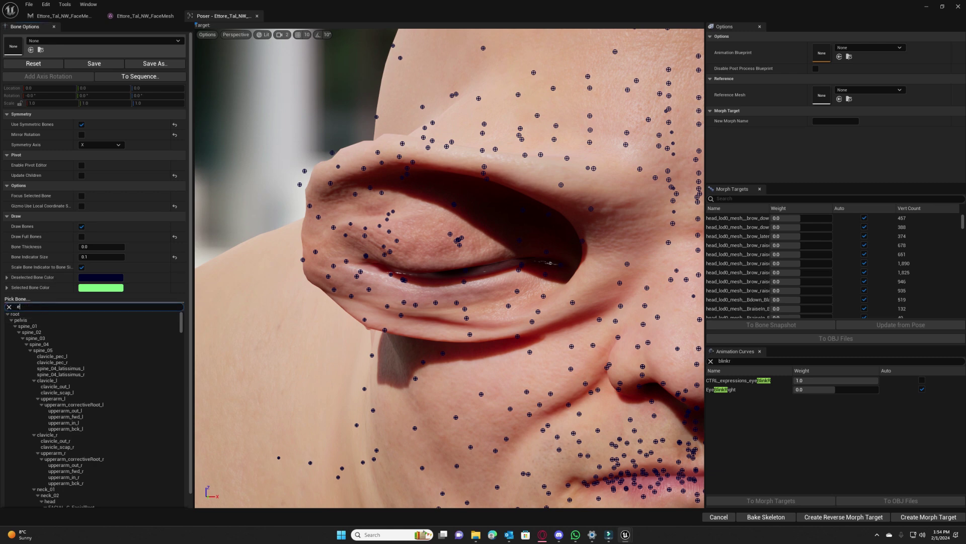
Filter the bone list by "eyelid" and select the FACIAL_R_EyelidUpperA bone
{"action": "type", "text": "yelid"}
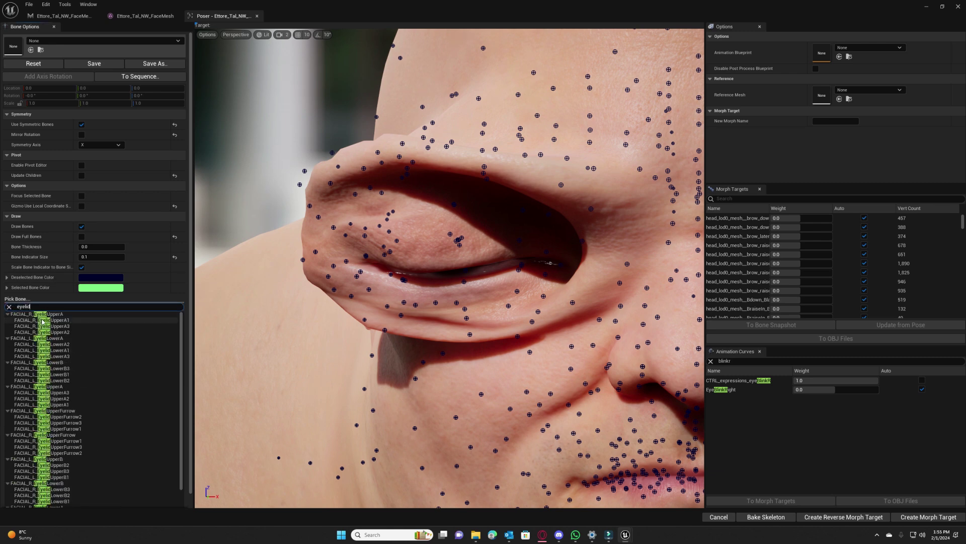
{"action": "left_click", "coordinate": [93, 313]}
{"action": "key", "text": "w"}
{"action": "right_click_drag", "start_coordinate": [487, 228], "coordinate": [481, 224]}
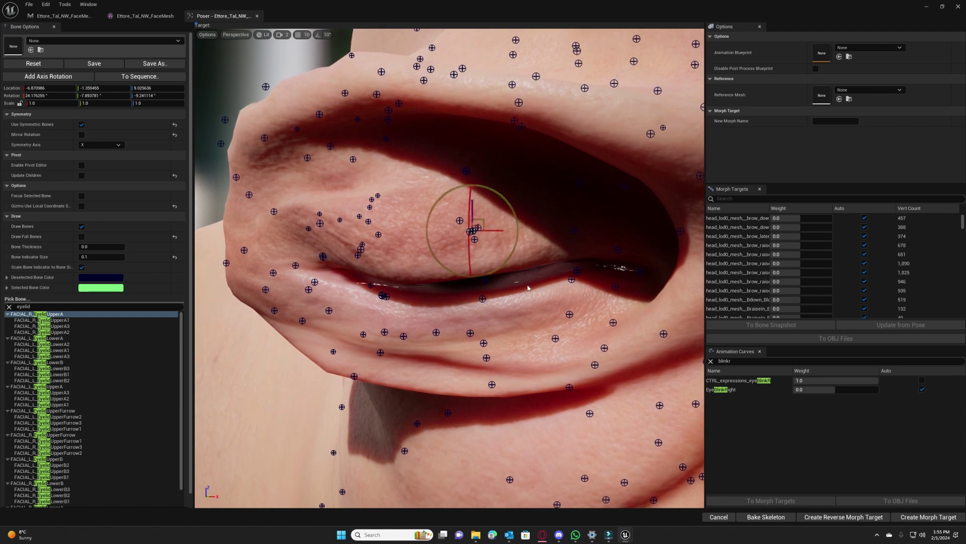
Try to lower the FACIAL_R_EyelidUpperA bone with symmetric bones enabled, and undo the bone transform
{"action": "left_click_drag", "start_coordinate": [474, 210], "coordinate": [480, 223]}
{"action": "key", "text": "a"}
{"action": "right_click_drag", "start_coordinate": [553, 288], "coordinate": [677, 289]}
{"action": "key", "text": "w"}
{"action": "left_click_drag", "start_coordinate": [397, 279], "coordinate": [380, 270]}
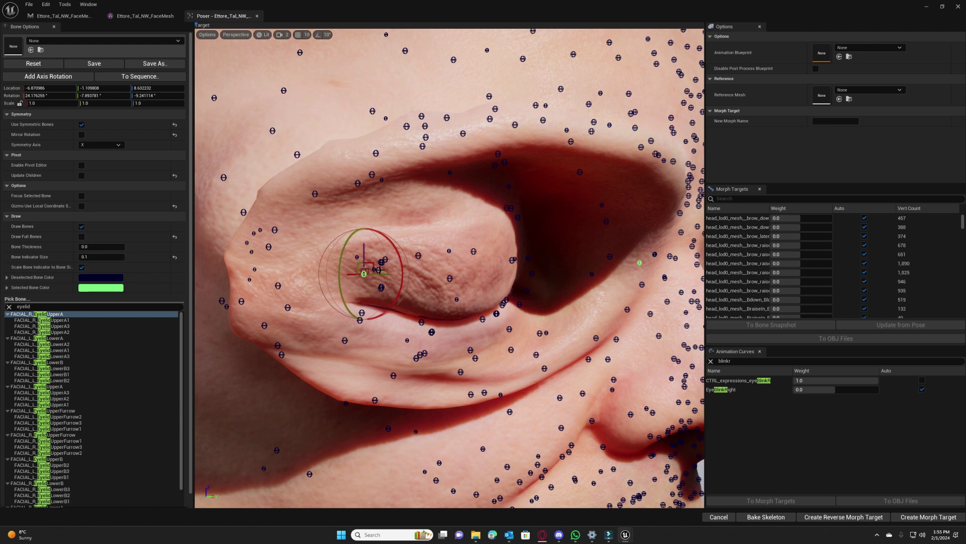
{"action": "key", "text": "ctrl+z"}
{"action": "left_click_drag", "start_coordinate": [380, 270], "coordinate": [381, 262]}
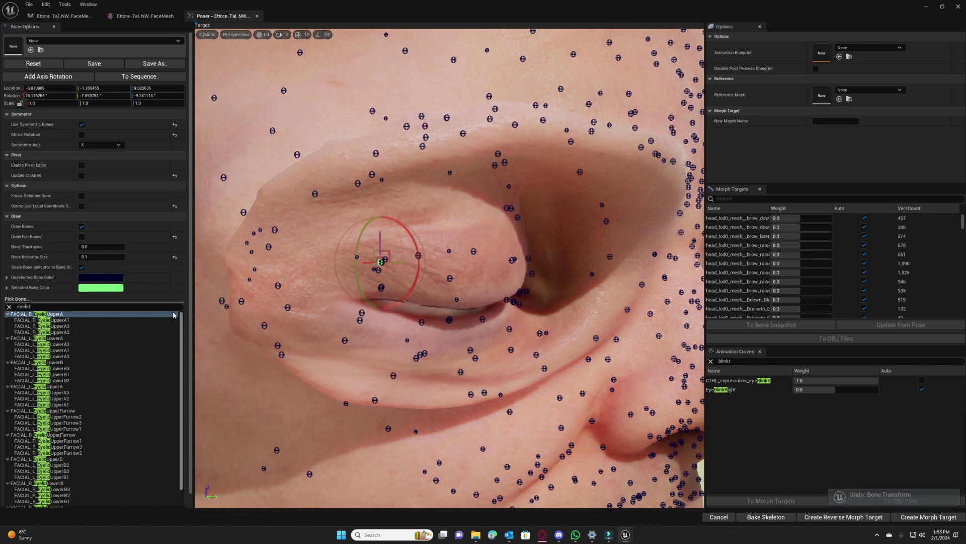
Turn off Use Symmetric Bones so that only one side of the face is edited
{"action": "left_click", "coordinate": [82, 124]}
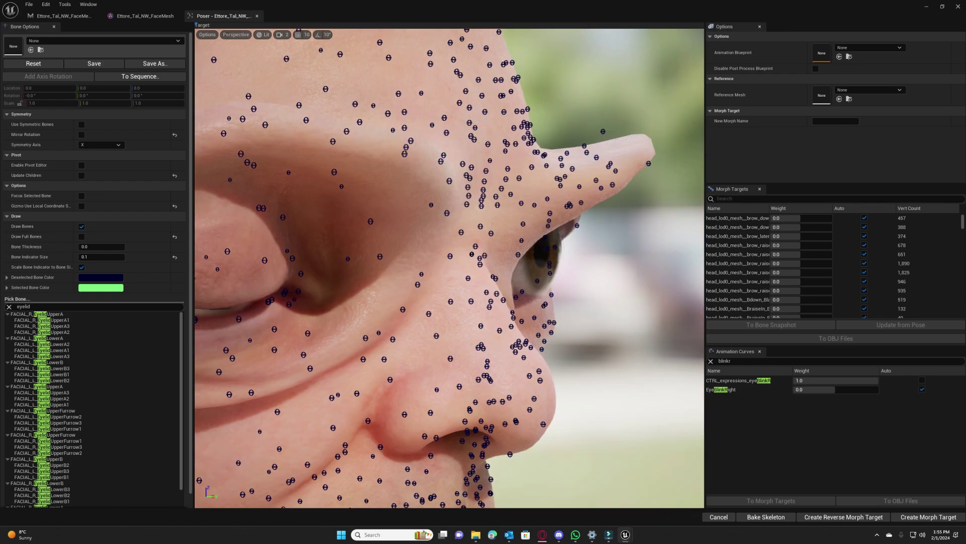
{"action": "left_click_drag", "start_coordinate": [312, 229], "coordinate": [277, 229], "text": "alt"}
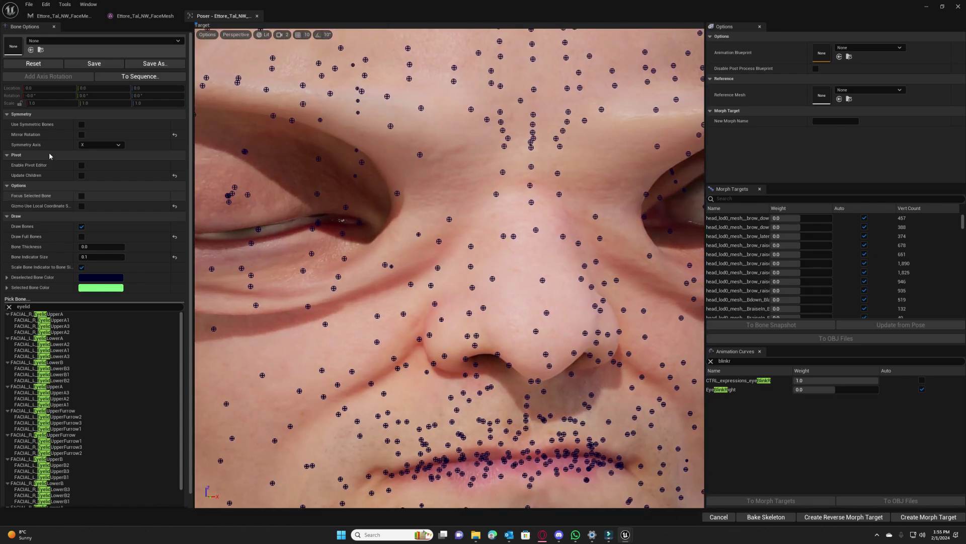
{"action": "mouse_move", "coordinate": [447, 220]}
{"action": "middle_mouse_down"}
{"action": "mouse_move", "coordinate": [427, 204]}
{"action": "mouse_move", "coordinate": [447, 206]}
{"action": "middle_mouse_up"}
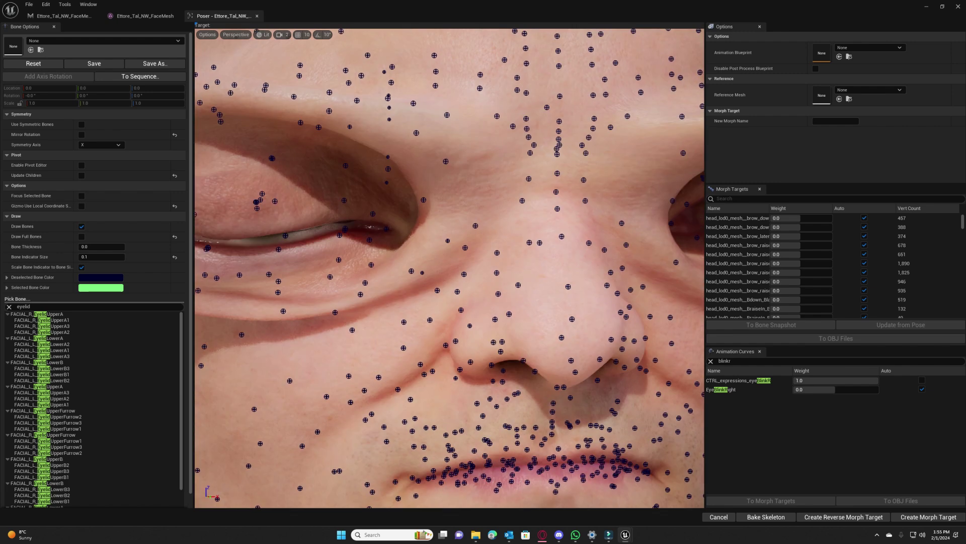
{"action": "right_click_drag", "start_coordinate": [449, 220], "coordinate": [448, 220]}
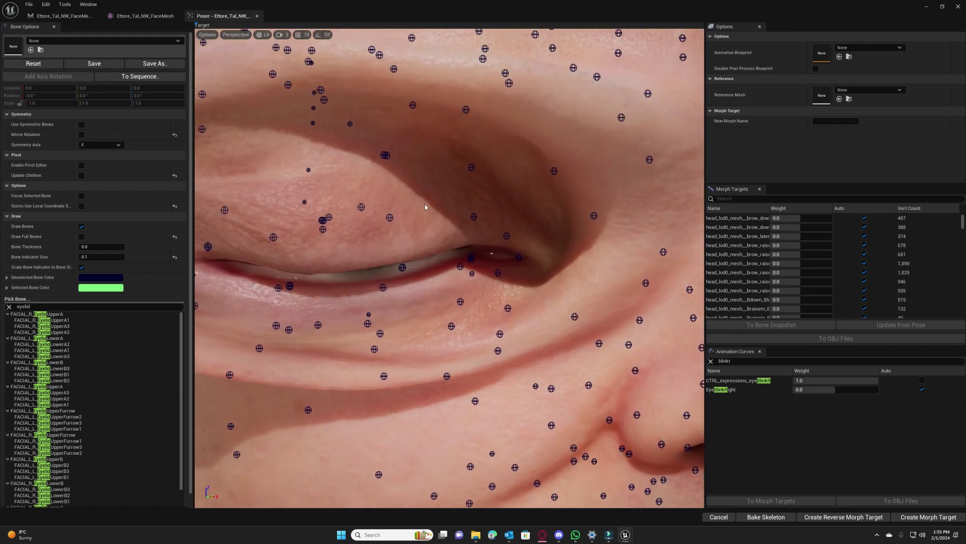
Move the FACIAL_R_EyelidUpperA bone down and outward over the eye, to a location of about -6.87, -1.16, 8.63
{"action": "left_click", "coordinate": [44, 314]}
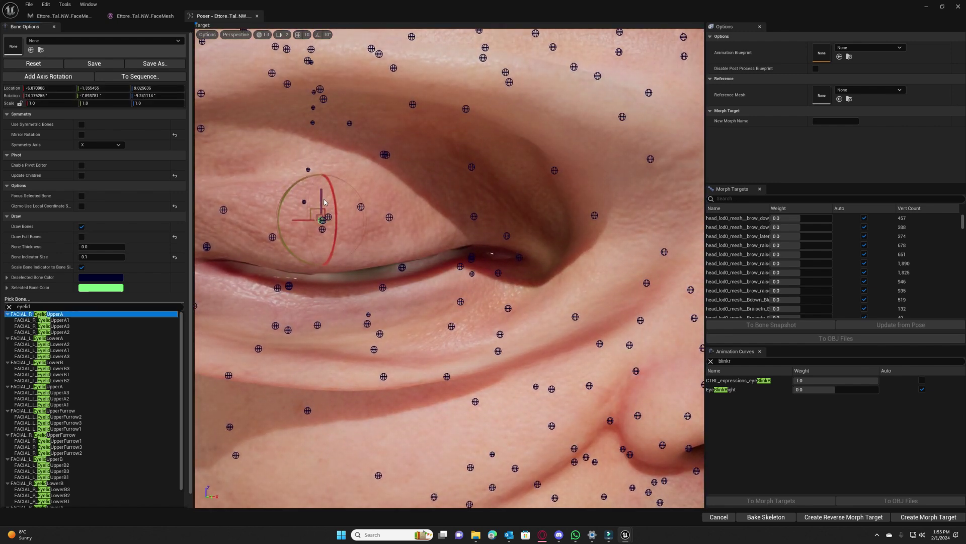
{"action": "left_click_drag", "start_coordinate": [325, 202], "coordinate": [322, 220]}
{"action": "right_click_drag", "start_coordinate": [322, 220], "coordinate": [323, 220]}
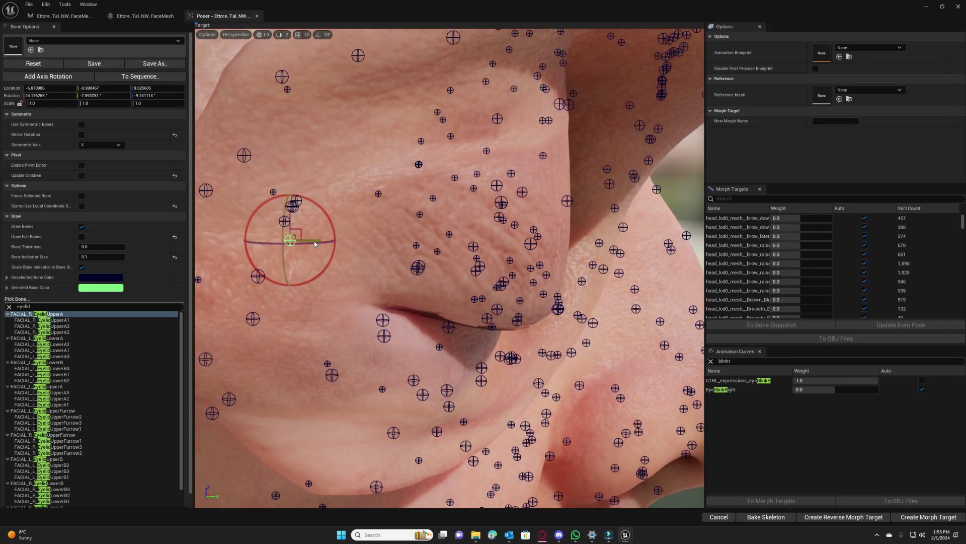
{"action": "left_click_drag", "start_coordinate": [314, 241], "coordinate": [280, 220]}
{"action": "mouse_move", "coordinate": [428, 252]}
{"action": "left_mouse_down", "text": "alt"}
{"action": "mouse_move", "coordinate": [493, 252]}
{"action": "mouse_move", "coordinate": [373, 257]}
{"action": "mouse_move", "coordinate": [420, 256]}
{"action": "left_mouse_up", "text": "alt"}
{"action": "left_click_drag", "start_coordinate": [386, 196], "coordinate": [407, 121]}
{"action": "right_click_drag", "start_coordinate": [528, 189], "coordinate": [528, 189]}
{"action": "left_click_drag", "start_coordinate": [488, 139], "coordinate": [485, 137]}
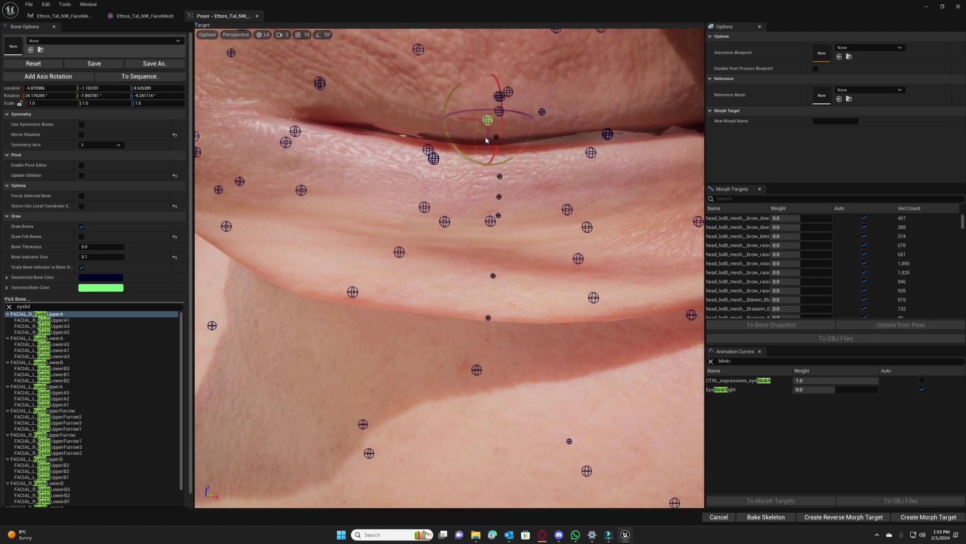
Lower the FACIAL_R_EyelidUpperA1 bone near the inner eye corner to a location of about 1.52, 0.01, 2.64
{"action": "left_click", "coordinate": [79, 321]}
{"action": "middle_click_drag", "start_coordinate": [457, 280], "coordinate": [529, 236]}
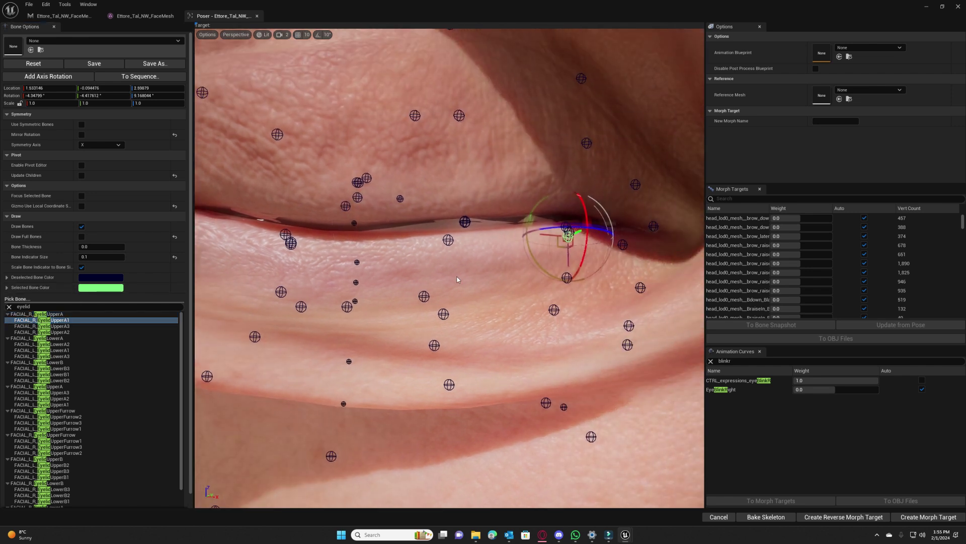
{"action": "left_click_drag", "start_coordinate": [567, 256], "coordinate": [567, 265]}
Lower the FACIAL_R_EyelidUpperA2 bone at the middle of the lid to a location of about -0.12, -0.32, 3.02
{"action": "left_click", "coordinate": [65, 326]}
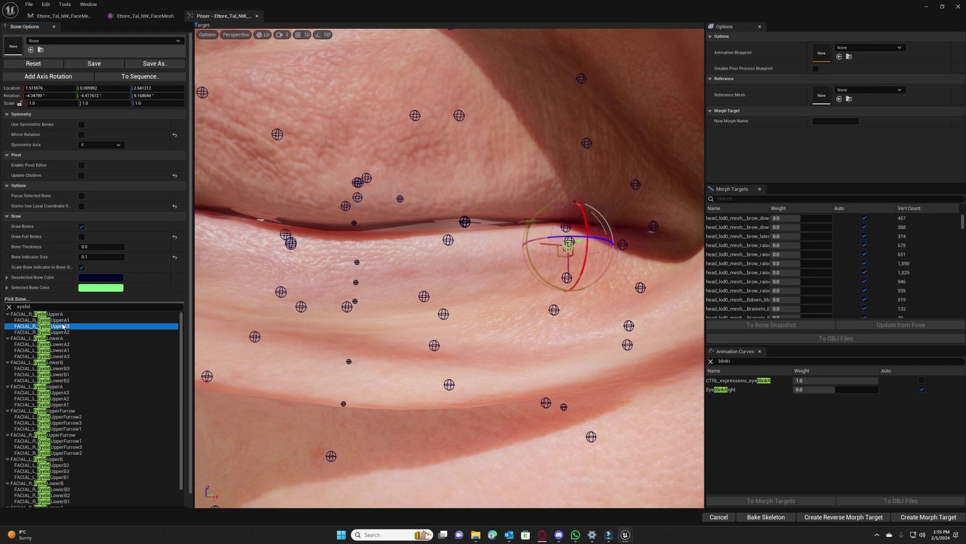
{"action": "left_click", "coordinate": [68, 332]}
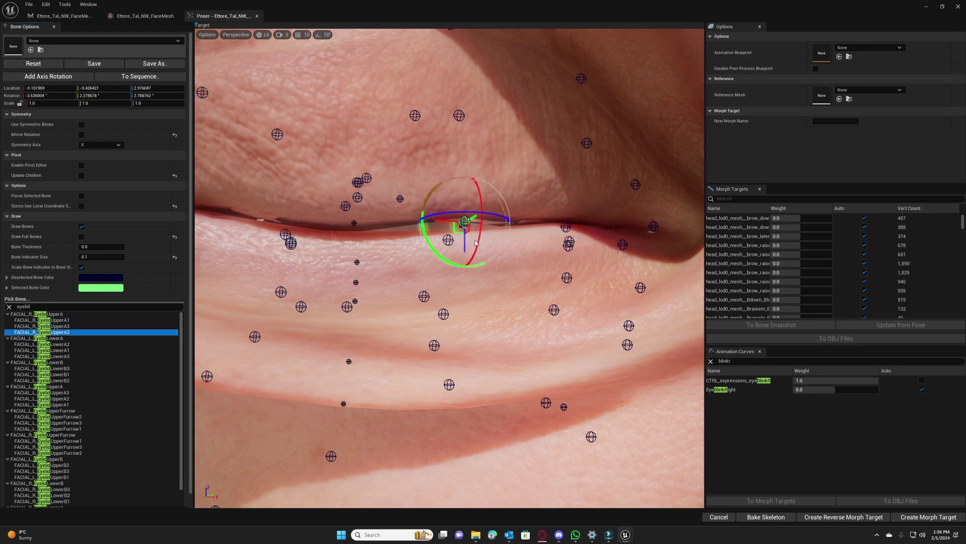
{"action": "left_click_drag", "start_coordinate": [468, 240], "coordinate": [462, 252]}
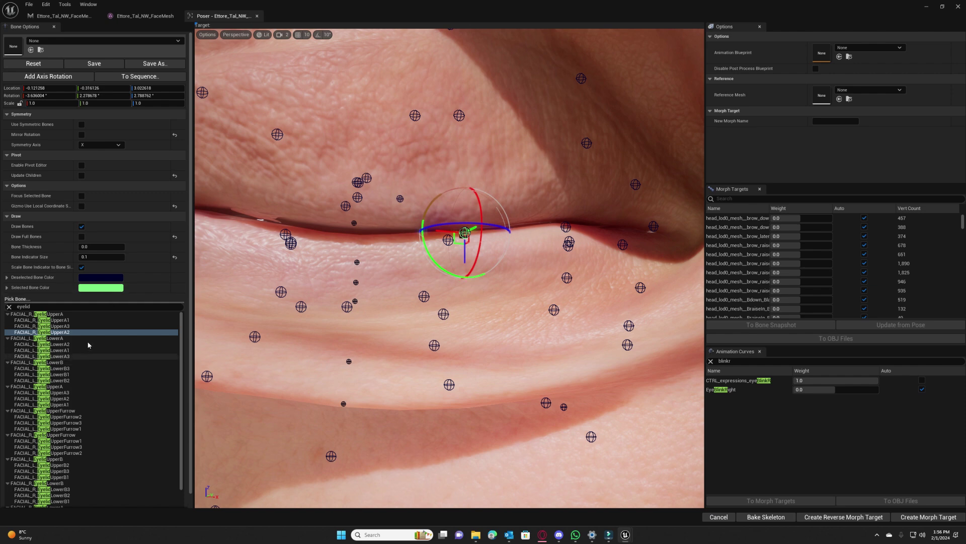
Lower the FACIAL_R_EyelidUpperA3 bone slightly to a location of about -1.88, -0.12, 2.36 and check the closed lid
{"action": "right_click_drag", "start_coordinate": [352, 302], "coordinate": [332, 302], "text": "alt"}
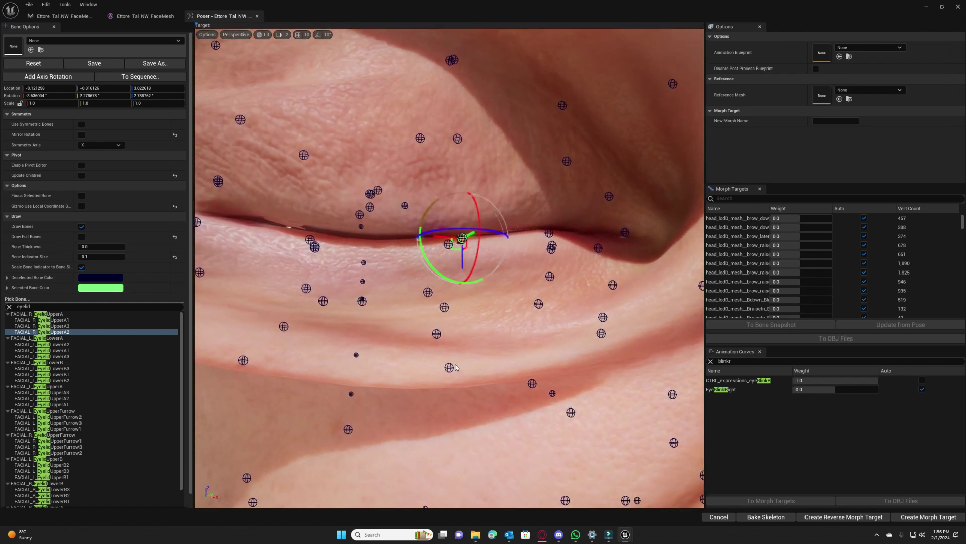
{"action": "left_click", "coordinate": [75, 321]}
{"action": "left_click", "coordinate": [75, 332]}
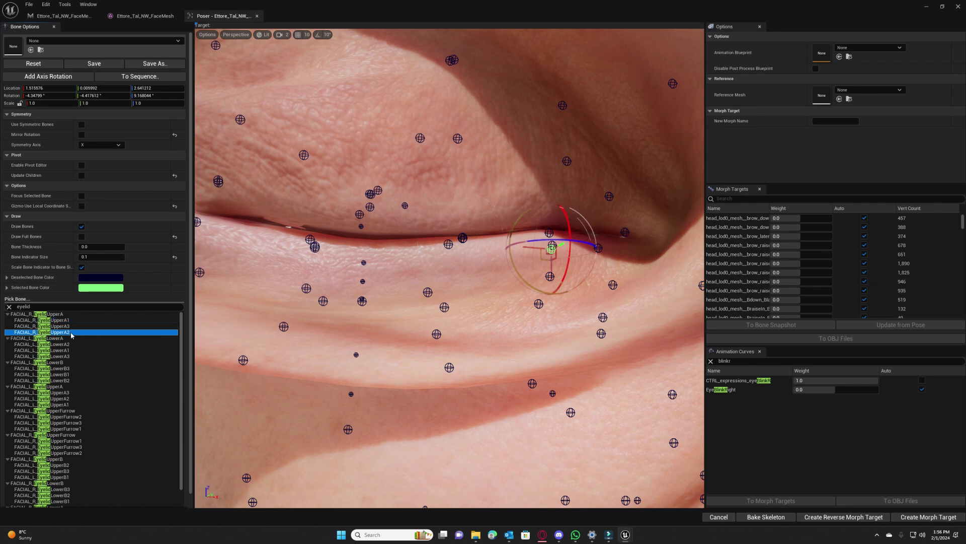
{"action": "left_click", "coordinate": [75, 325]}
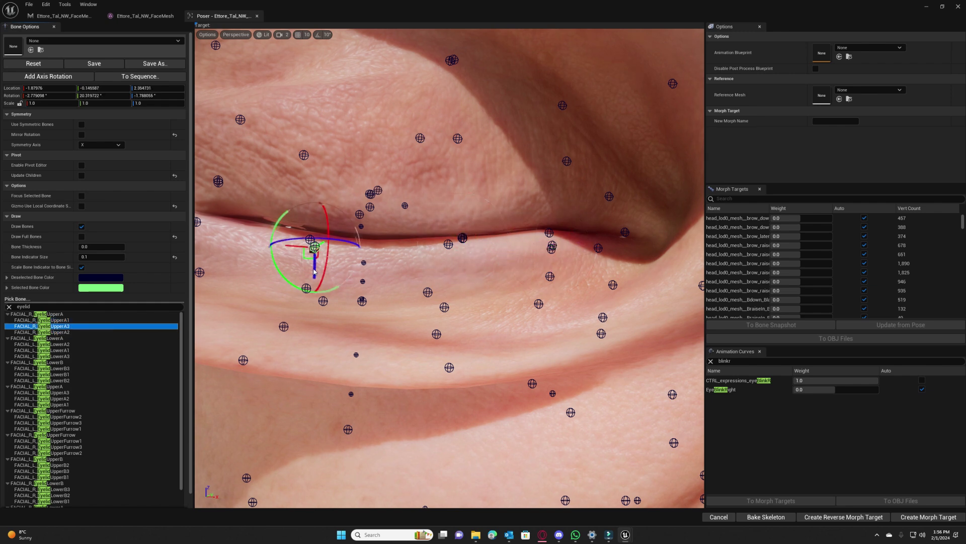
{"action": "left_click_drag", "start_coordinate": [314, 272], "coordinate": [313, 272]}
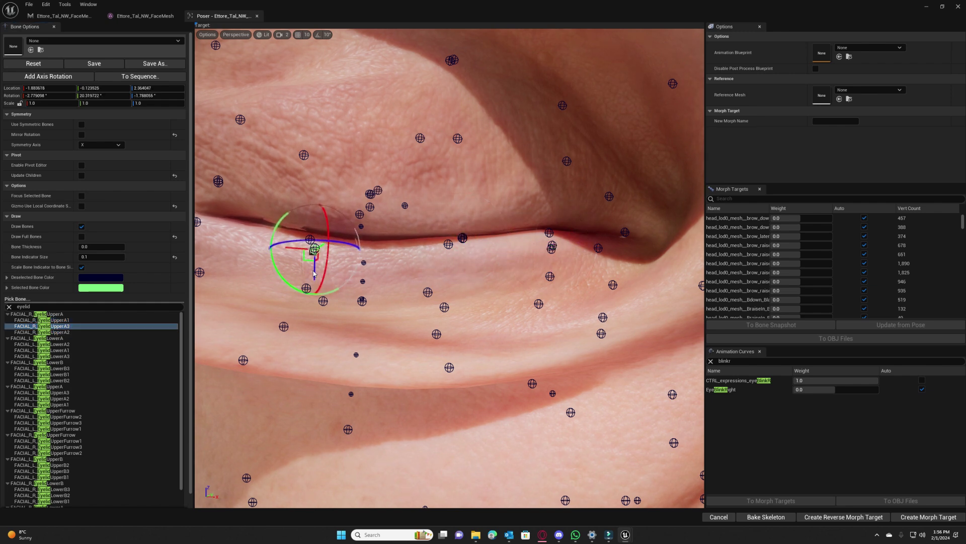
{"action": "key", "text": "s"}
{"action": "right_click_drag", "start_coordinate": [313, 273], "coordinate": [344, 273]}
{"action": "key", "text": "w"}
{"action": "key", "text": "w"}
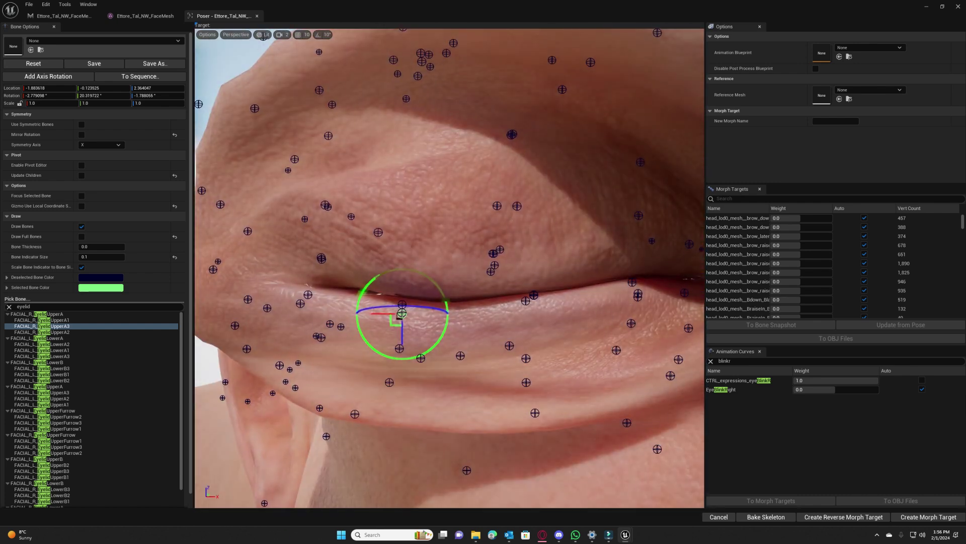
Create a bone snapshot from the base pose with start bone head and changed bones only, saved as BoneSnapshot_BlinkRFix in the BoneSnapshots folder
{"action": "left_click", "coordinate": [44, 5]}
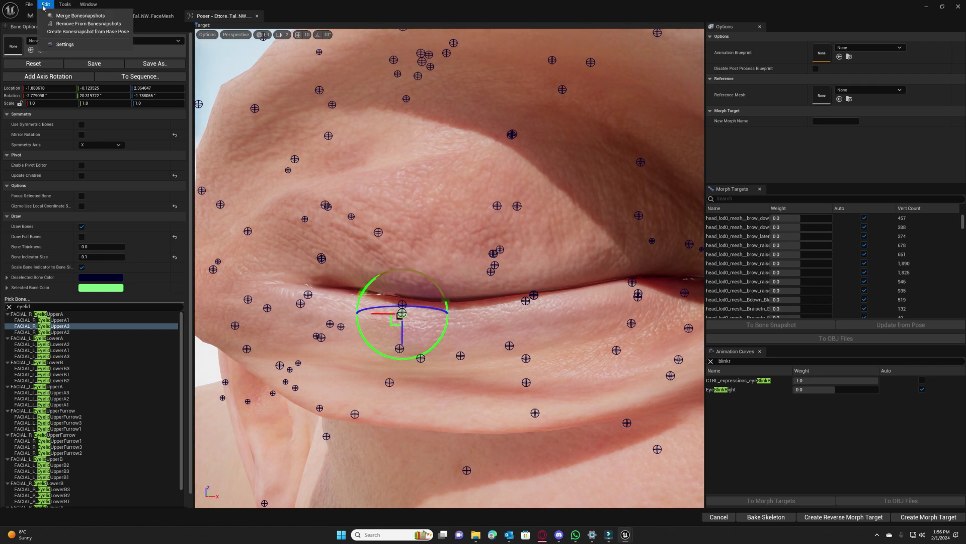
{"action": "left_click", "coordinate": [69, 32]}
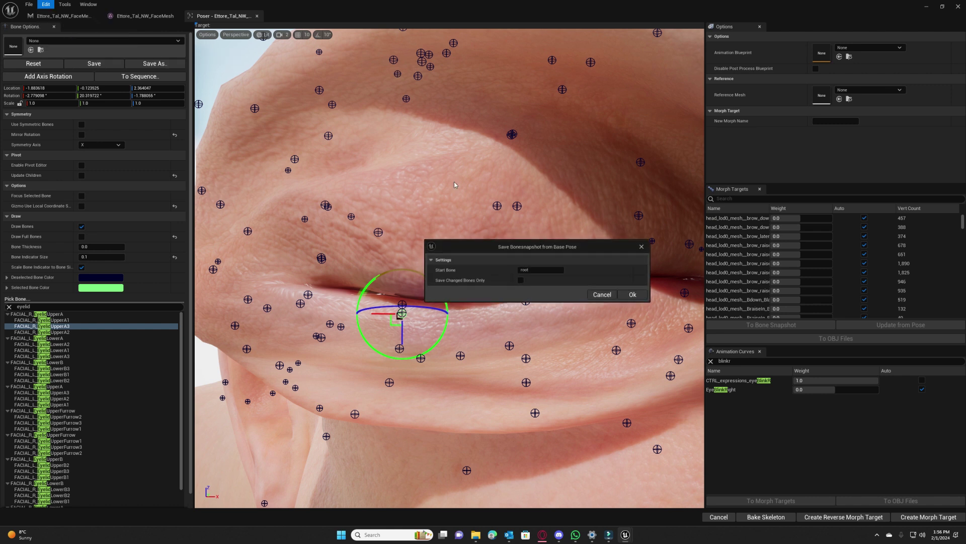
{"action": "left_click", "coordinate": [549, 270]}
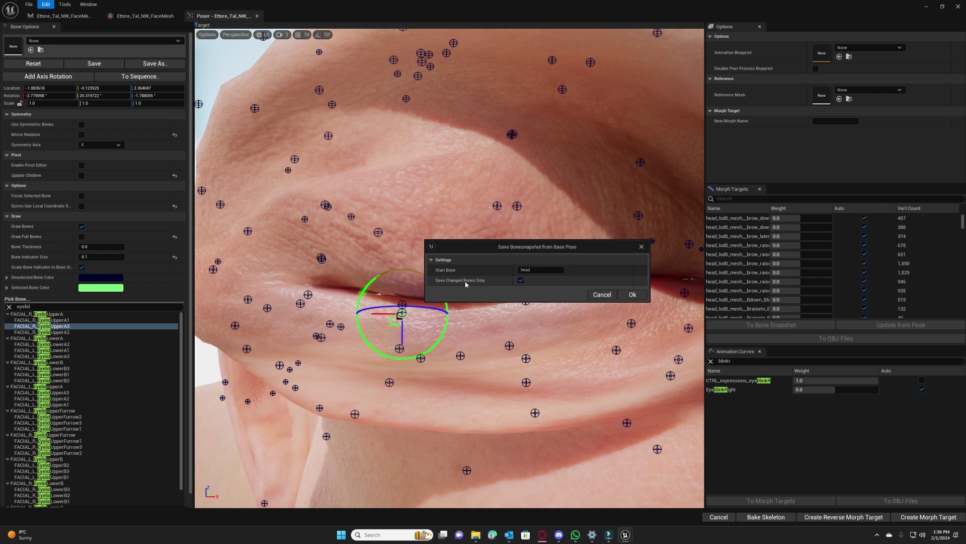
{"action": "left_click", "coordinate": [631, 295]}
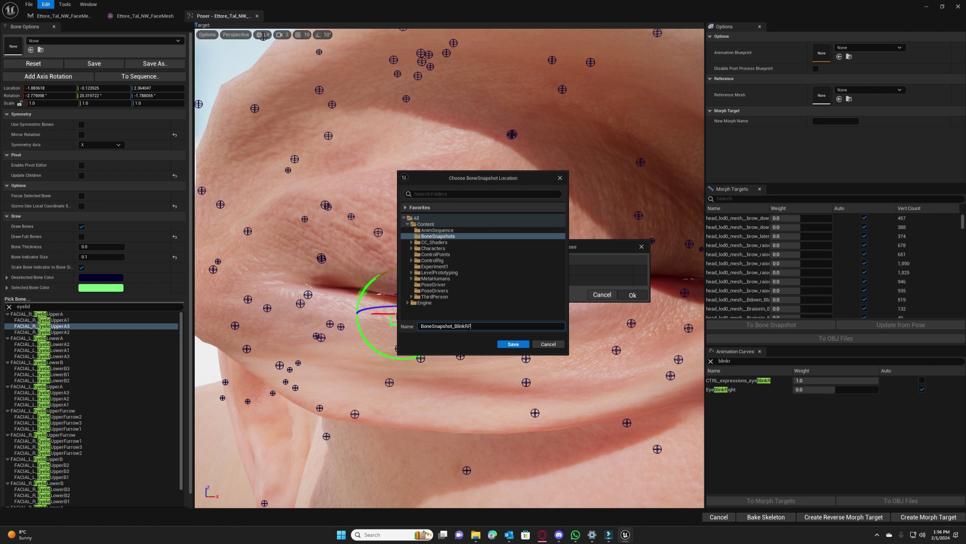
{"action": "left_click", "coordinate": [512, 344]}
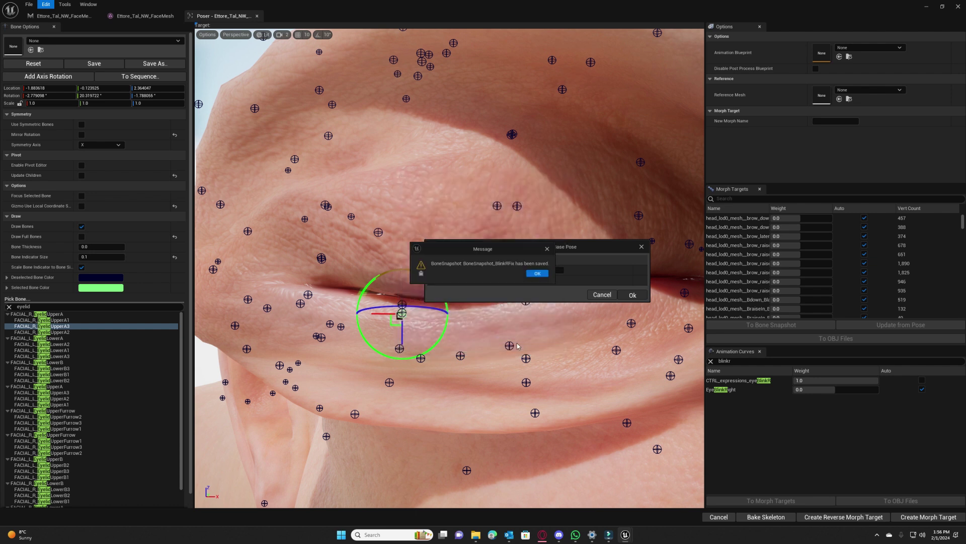
{"action": "left_click", "coordinate": [539, 274]}
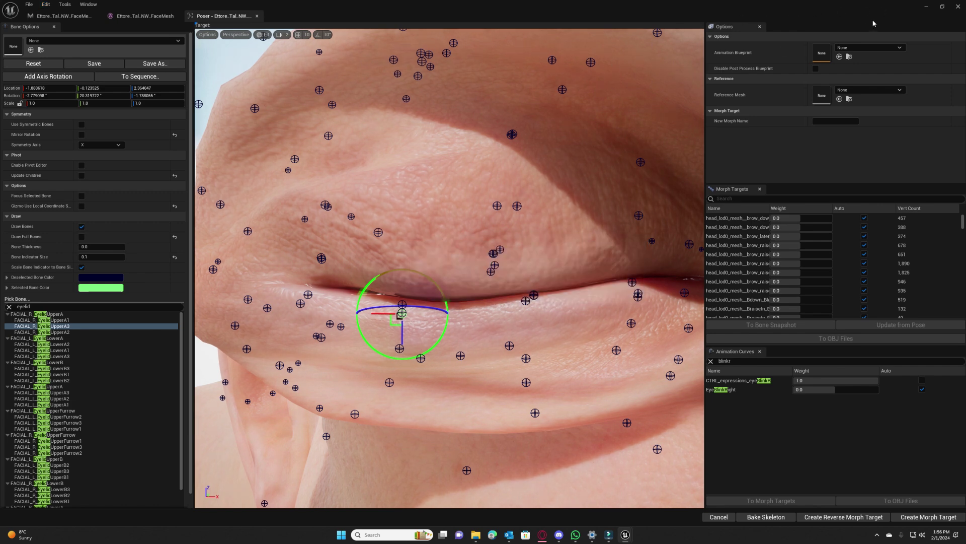
Open the BoneSnapshot_BlinkRFix asset from the BoneSnapshots folder, examine which bones it stores, and close it
{"action": "left_click", "coordinate": [925, 7]}
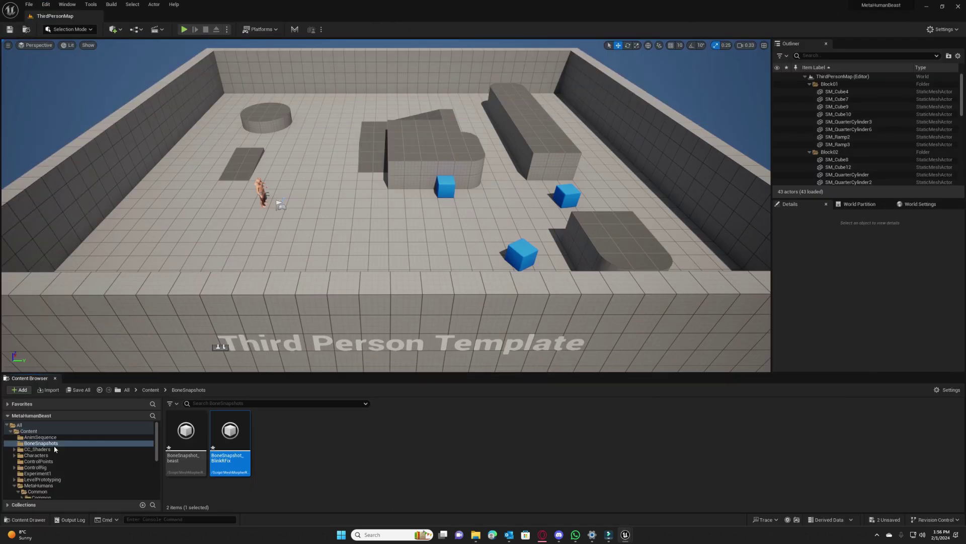
{"action": "double_click", "coordinate": [235, 443]}
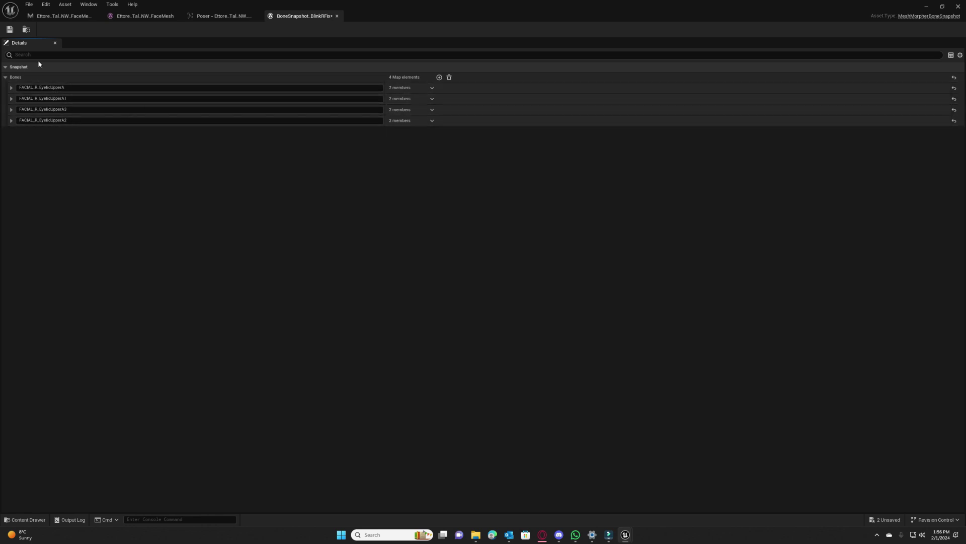
{"action": "left_click", "coordinate": [337, 16]}
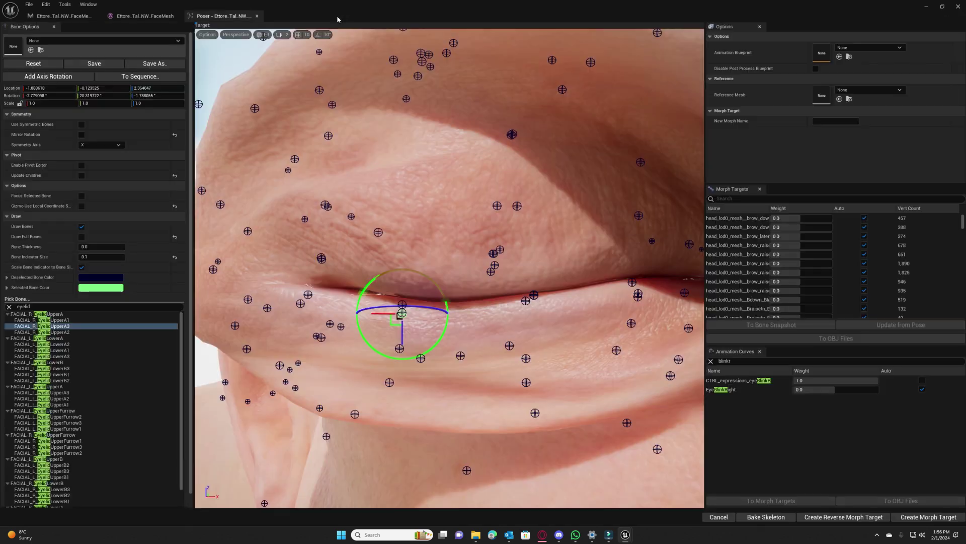
Copy the name of the CTRL_expressions_eyeBlinkR animation curve in the Poser
{"action": "left_click", "coordinate": [140, 16]}
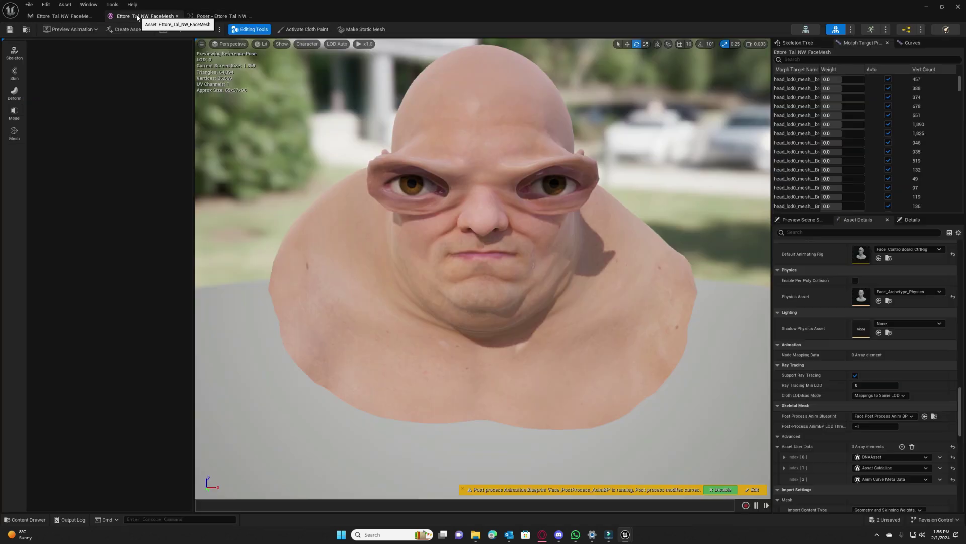
{"action": "left_click", "coordinate": [227, 16]}
{"action": "left_click", "coordinate": [728, 382]}
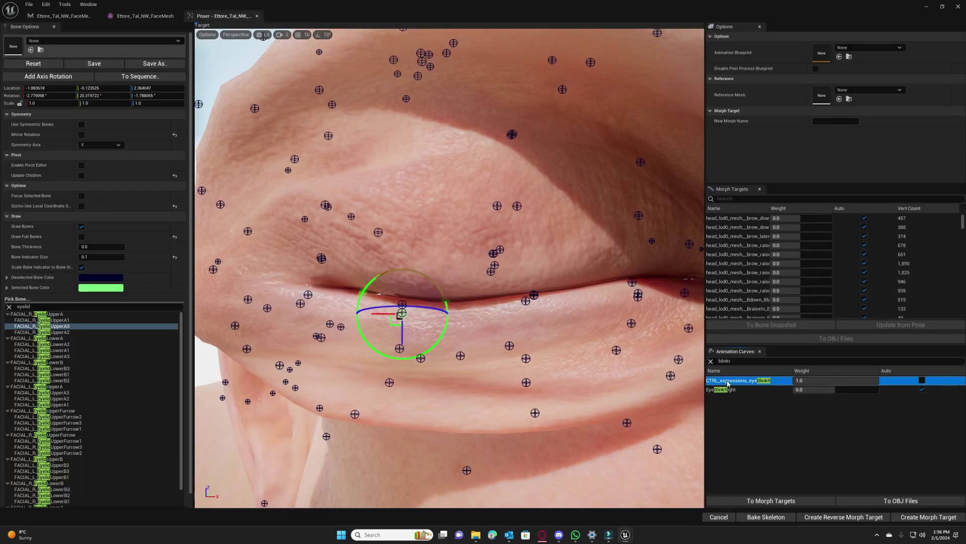
{"action": "right_click", "coordinate": [740, 383]}
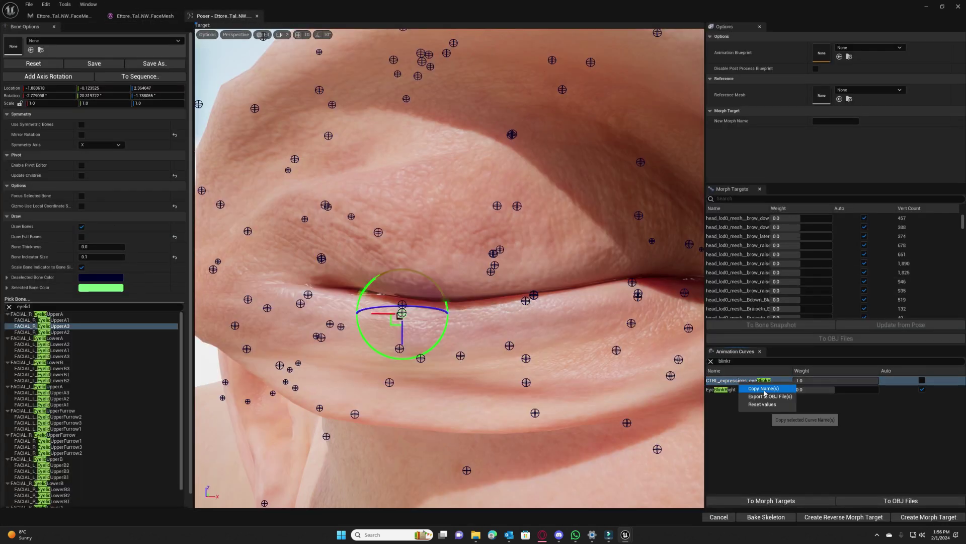
{"action": "left_click", "coordinate": [762, 389]}
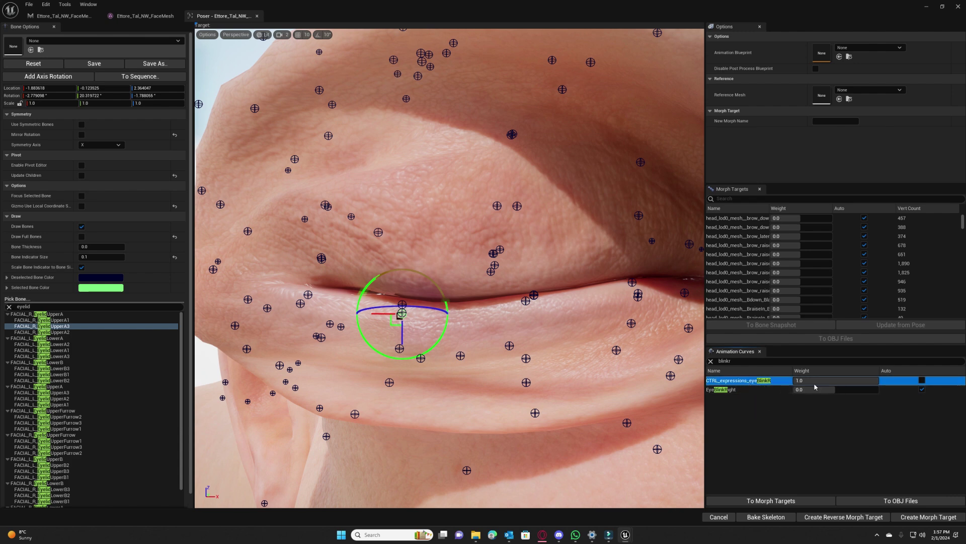
Locate the face mesh's post-process animation blueprint, Face_PostProcess_AnimBP, and open it for editing
{"action": "left_click", "coordinate": [131, 17]}
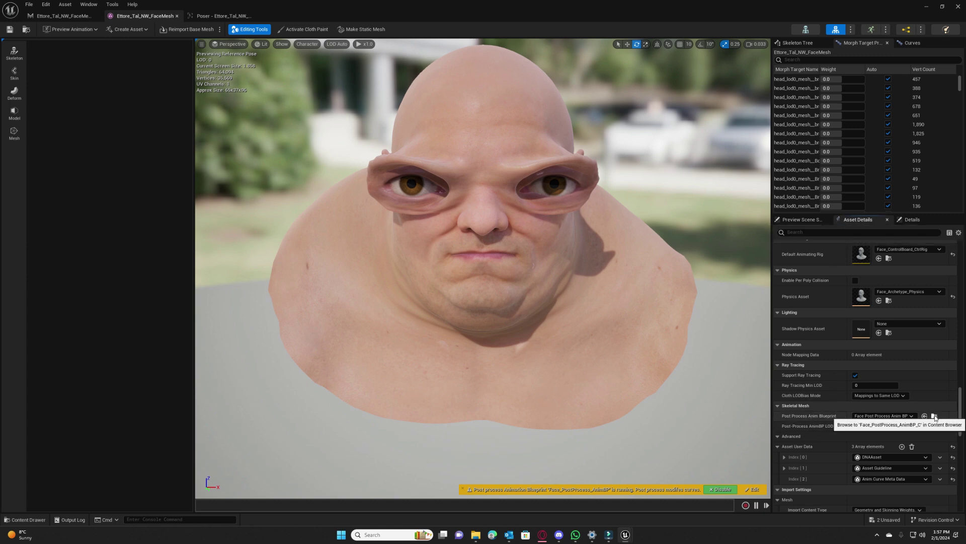
{"action": "left_click", "coordinate": [926, 12]}
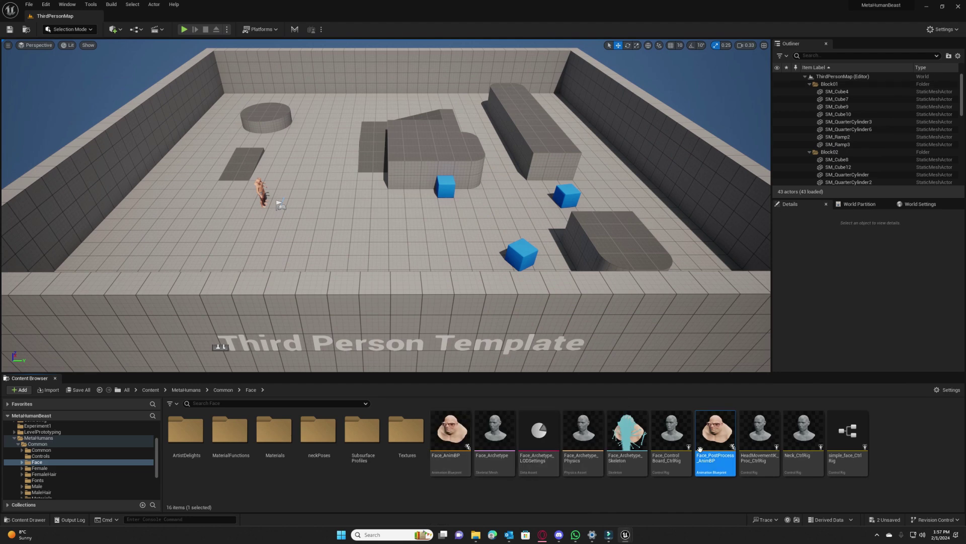
{"action": "double_click", "coordinate": [714, 433]}
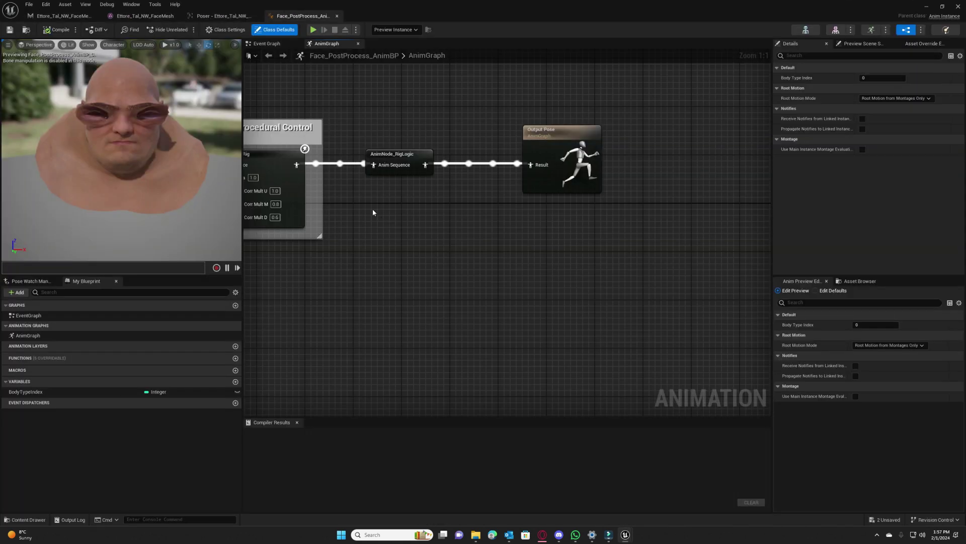
Make room before the Output Pose and add a Load Bonesnapshot node that uses BoneSnapshot_BlinkRFix
{"action": "left_click_drag", "start_coordinate": [544, 131], "coordinate": [694, 131]}
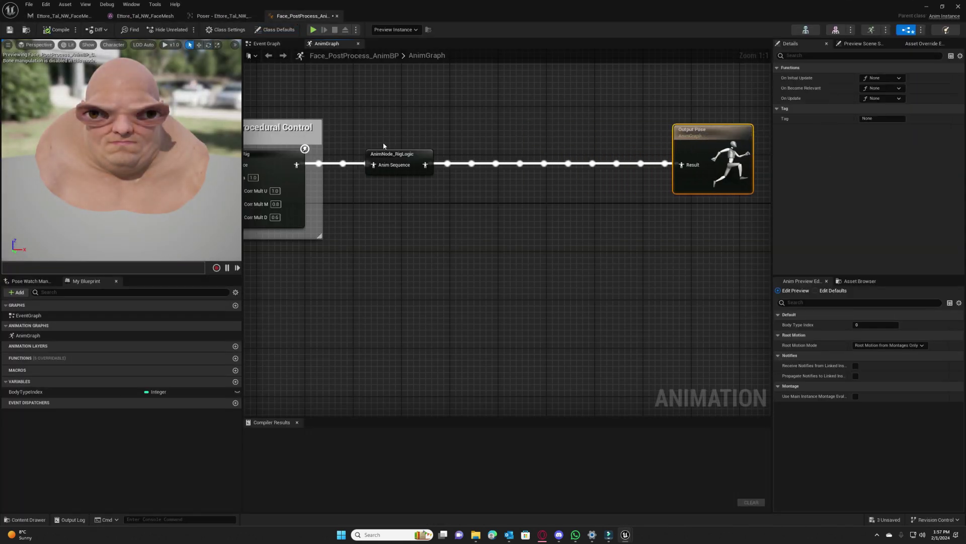
{"action": "right_click", "coordinate": [467, 193]}
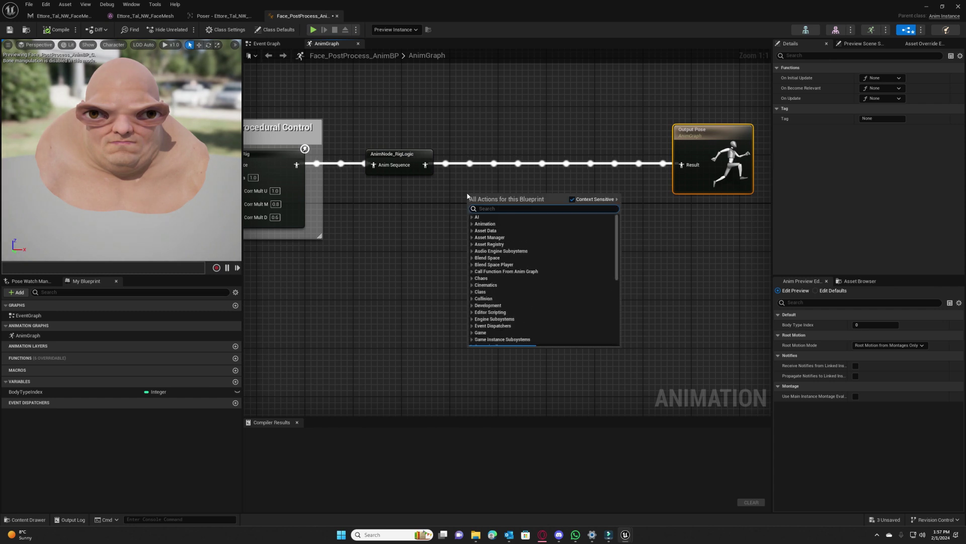
{"action": "type", "text": "load bone"}
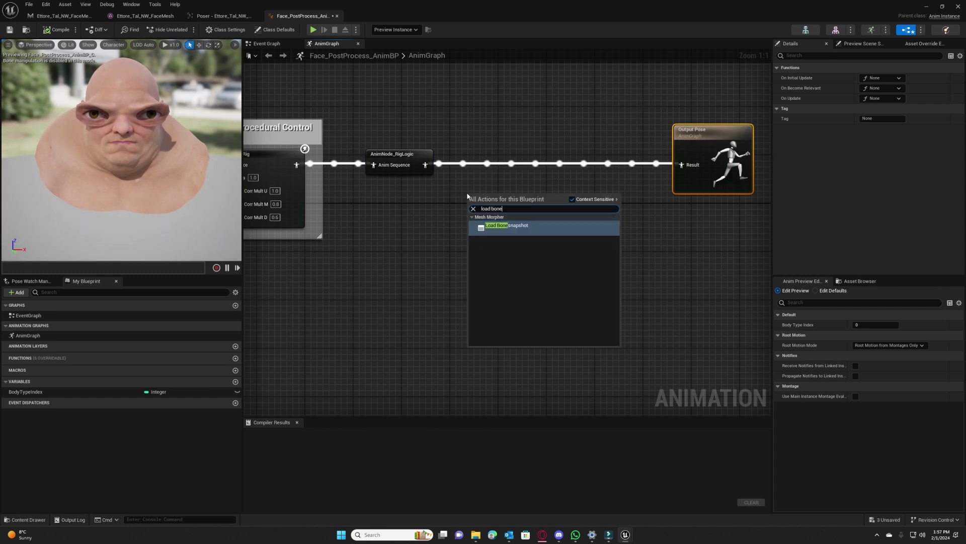
{"action": "key", "text": "Return"}
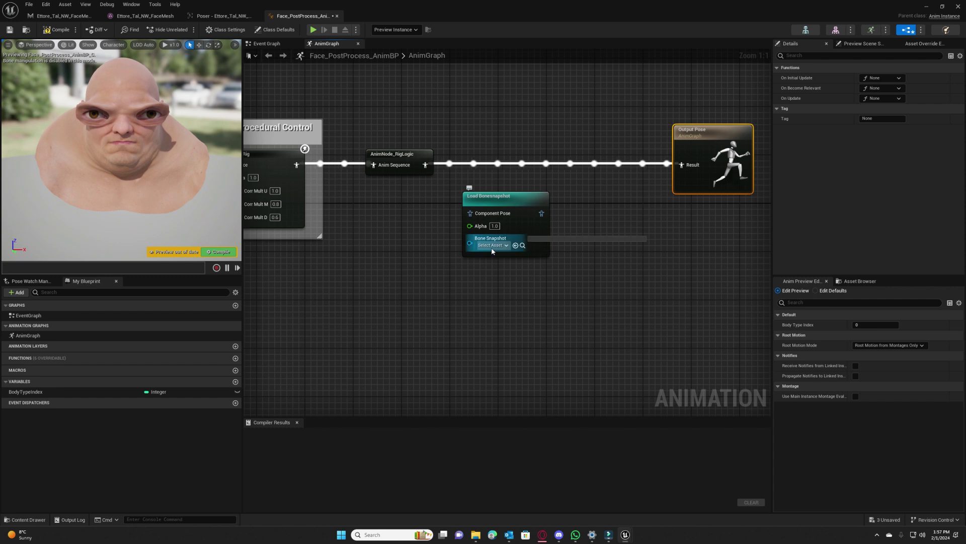
{"action": "left_click_drag", "start_coordinate": [513, 201], "coordinate": [531, 200]}
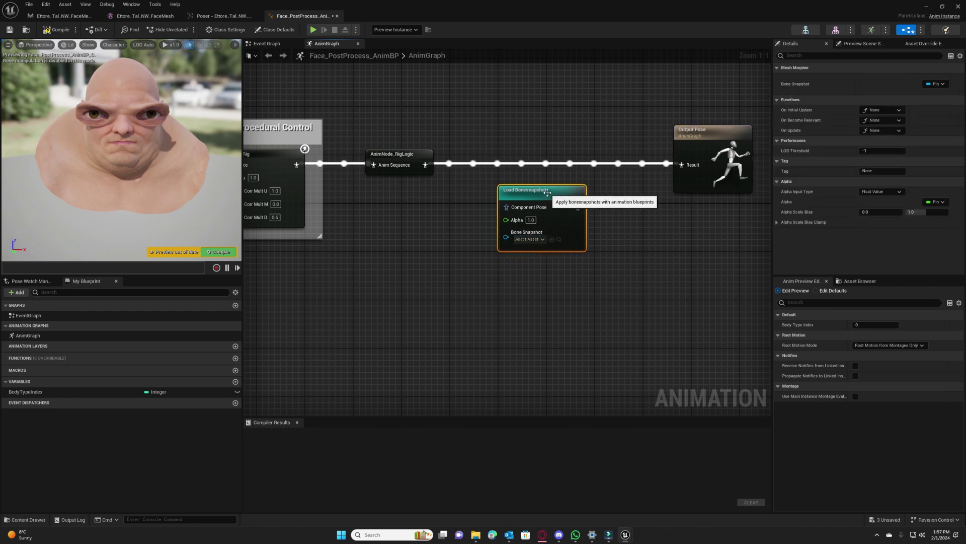
{"action": "left_click", "coordinate": [529, 239]}
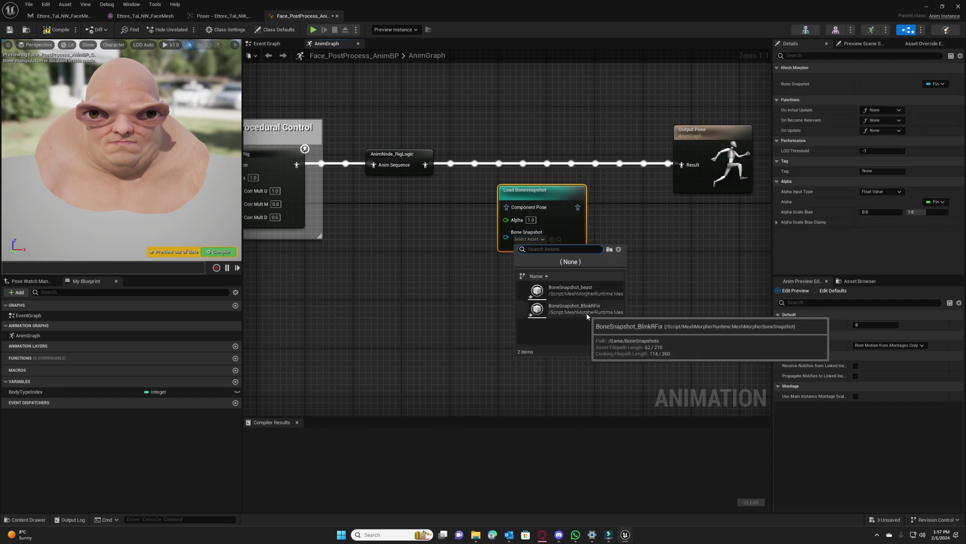
{"action": "left_click", "coordinate": [574, 309]}
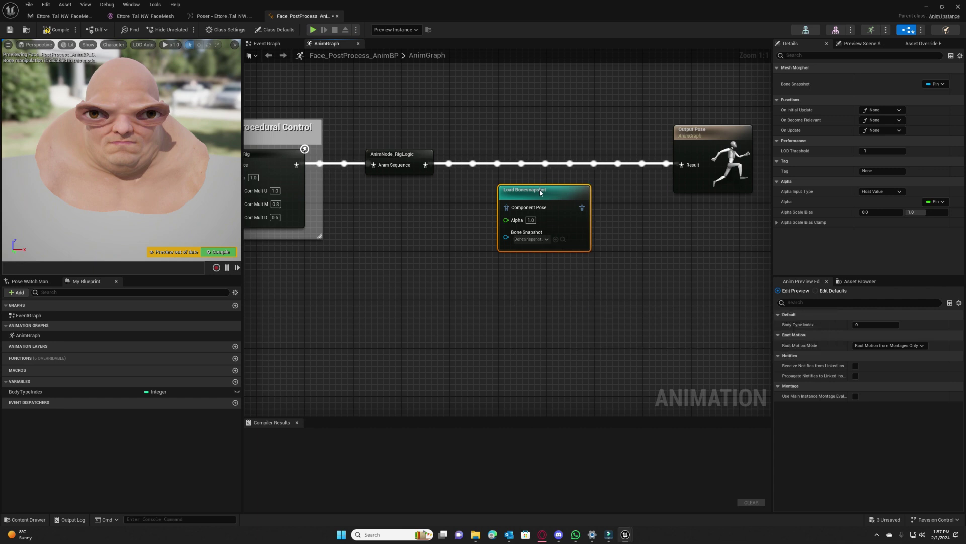
{"action": "left_click_drag", "start_coordinate": [541, 193], "coordinate": [547, 187]}
Add a Get Curve Value node below AnimNode_RigLogic with its curve name set to CTRL_expressions_eyeBlinkR
{"action": "left_click", "coordinate": [363, 248]}
{"action": "right_click", "coordinate": [370, 235]}
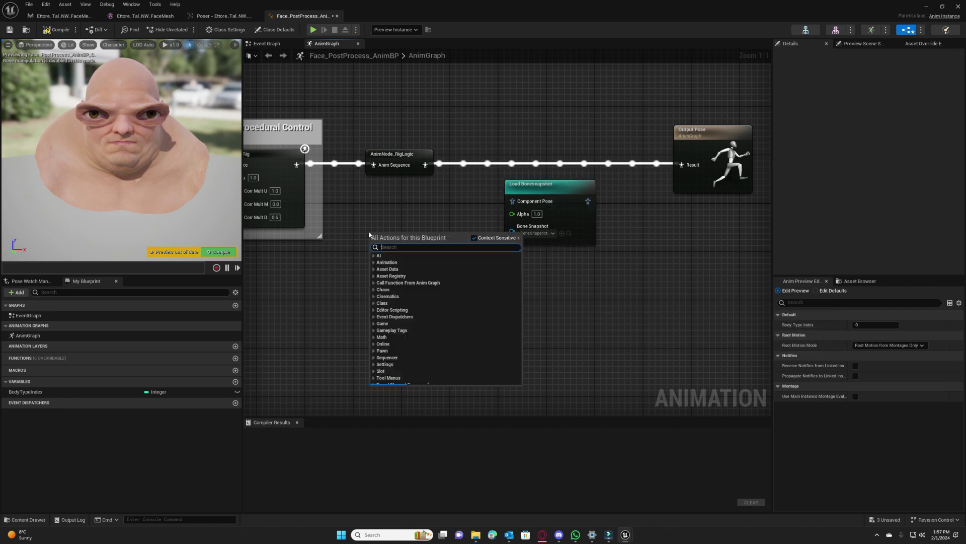
{"action": "type", "text": "get cur"}
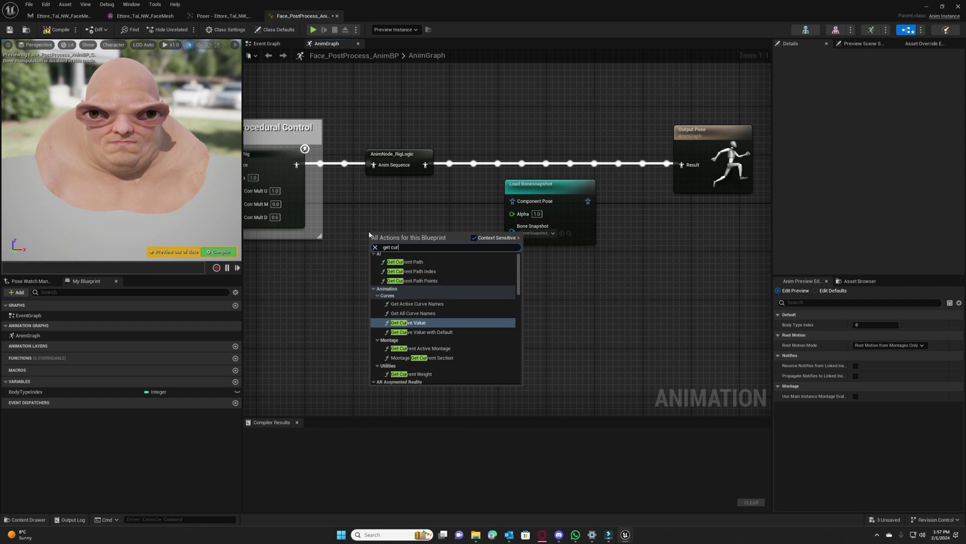
{"action": "type", "text": "ve"}
{"action": "left_click", "coordinate": [412, 289]}
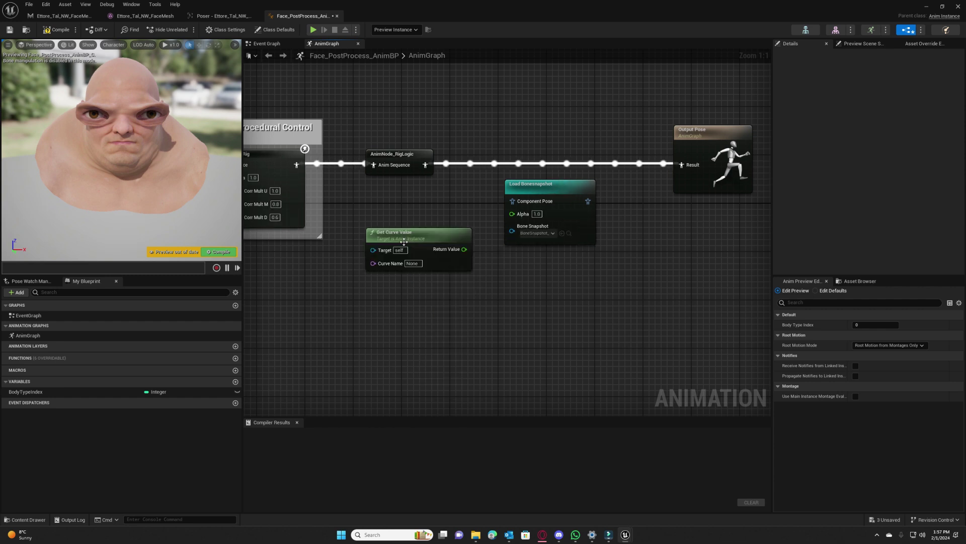
{"action": "left_click", "coordinate": [412, 263]}
{"action": "type", "text": "CTRL_expressions_eyeBlinkR"}
{"action": "key", "text": "Return"}
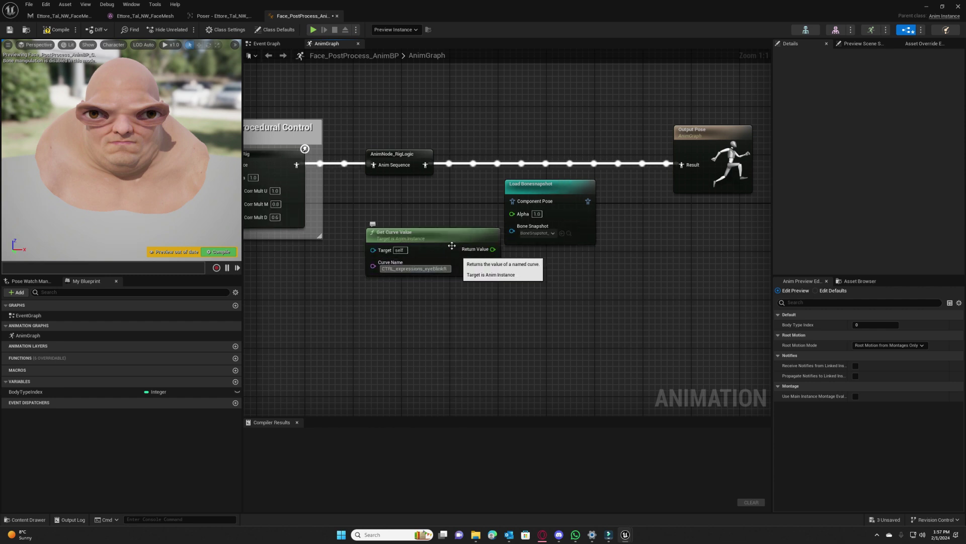
{"action": "left_click_drag", "start_coordinate": [451, 246], "coordinate": [439, 240]}
{"action": "left_click", "coordinate": [385, 264]}
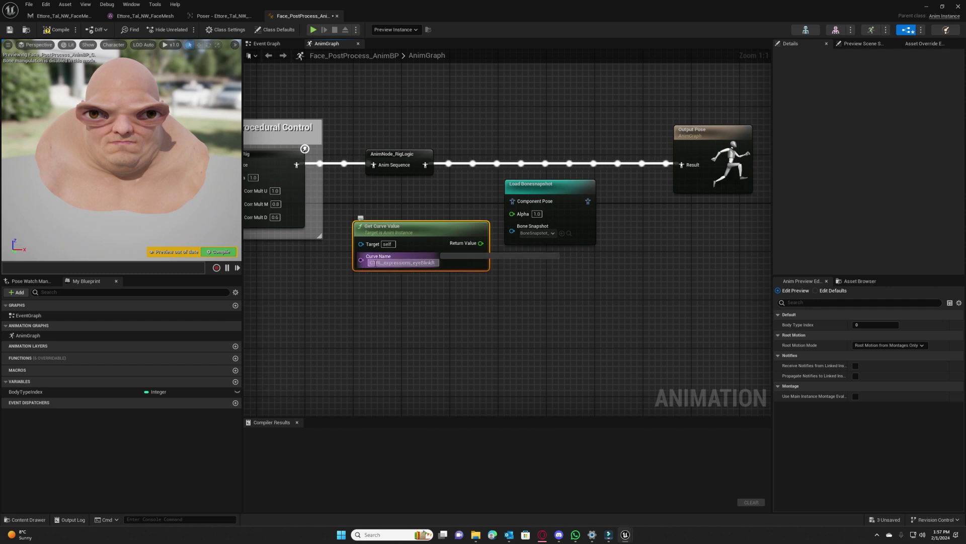
{"action": "left_click", "coordinate": [436, 244]}
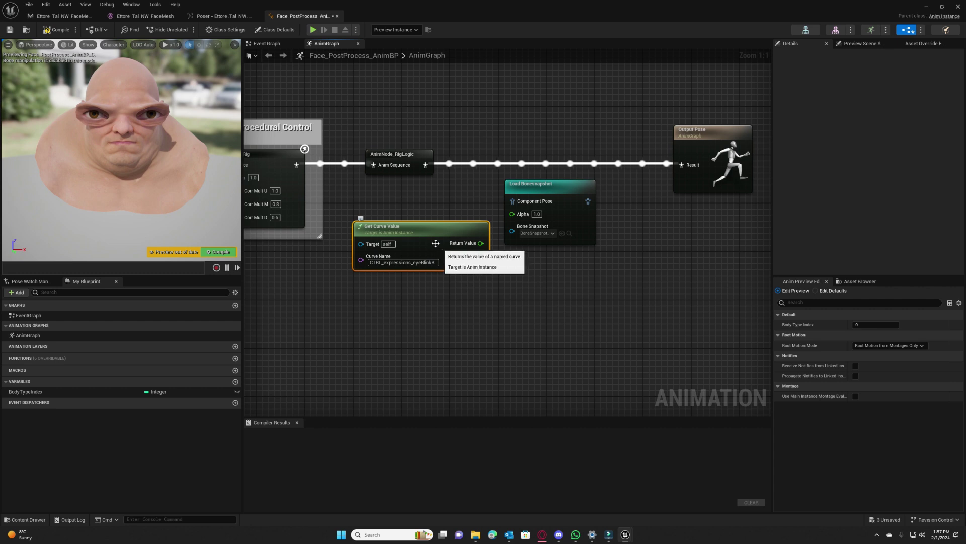
{"action": "left_click_drag", "start_coordinate": [436, 243], "coordinate": [429, 243]}
Wire the Load Bonesnapshot node between AnimNode_RigLogic and Output Pose, including the local/component space conversion nodes
{"action": "left_click_drag", "start_coordinate": [547, 193], "coordinate": [590, 154]}
{"action": "left_click_drag", "start_coordinate": [467, 154], "coordinate": [474, 161]}
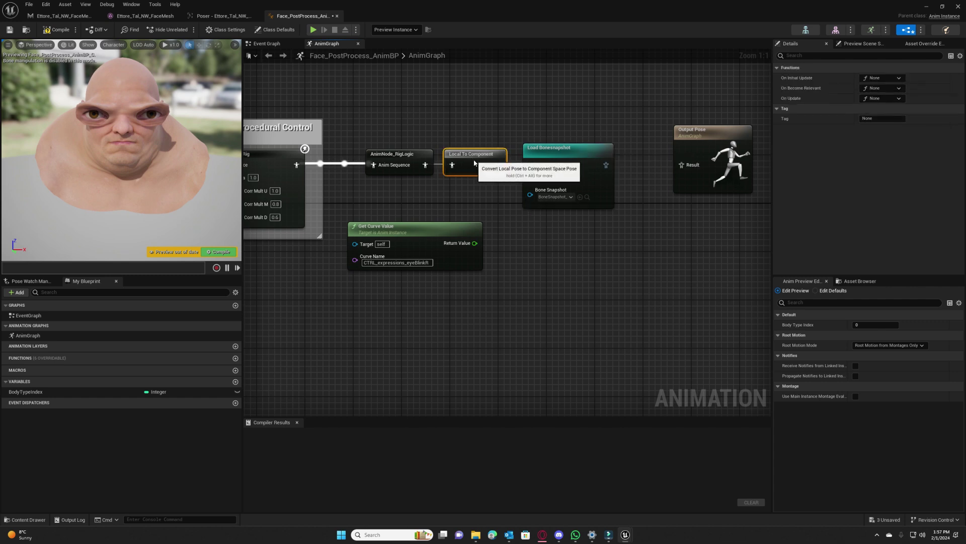
{"action": "left_click_drag", "start_coordinate": [606, 164], "coordinate": [732, 147]}
{"action": "left_click", "coordinate": [641, 151]}
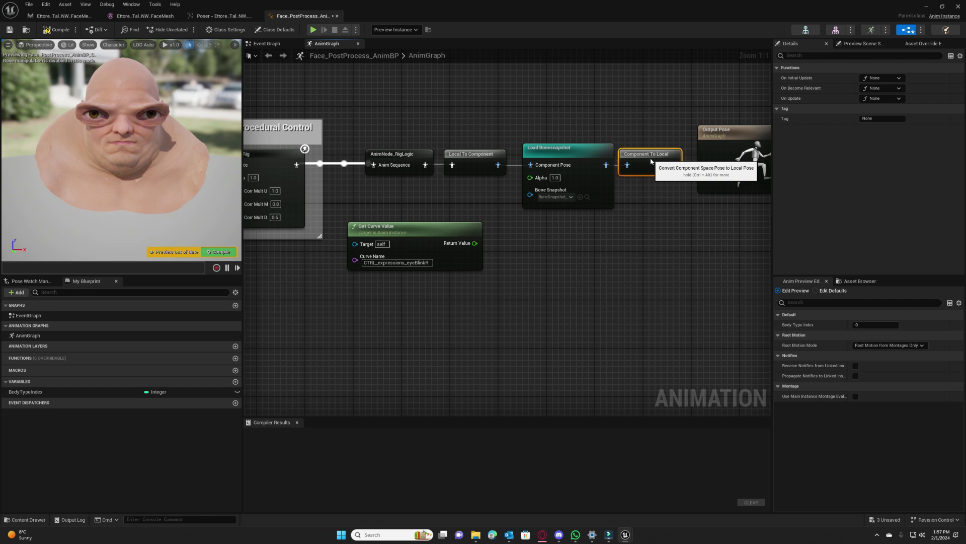
Drive the Load Bonesnapshot node's Alpha with the Get Curve Value return value and compile the blueprint
{"action": "left_click_drag", "start_coordinate": [474, 243], "coordinate": [530, 176]}
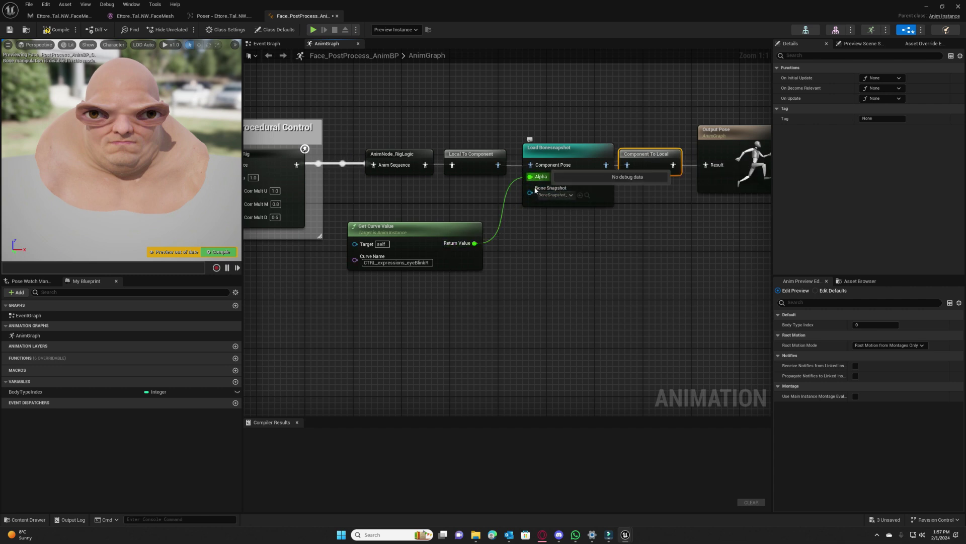
{"action": "left_click", "coordinate": [218, 251]}
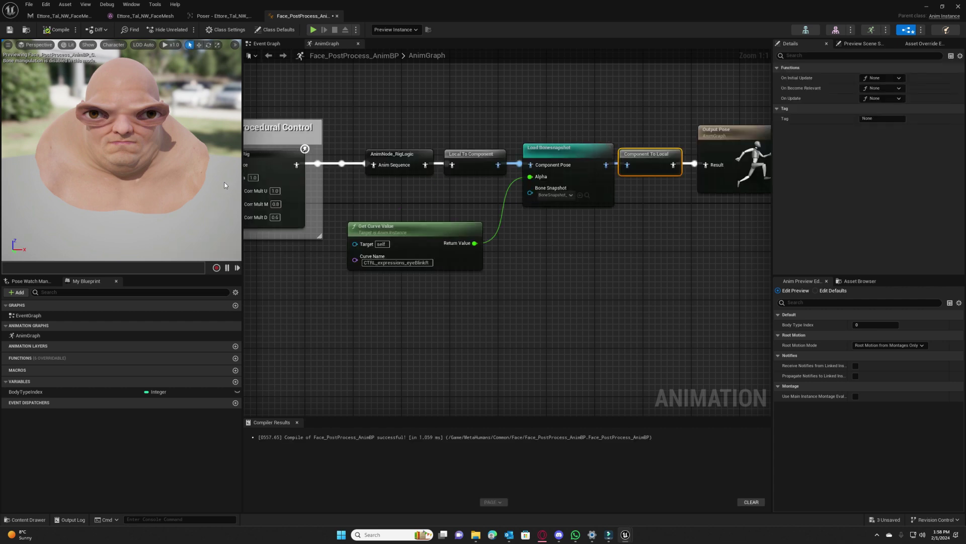
Close the existing Poser session and reopen the face mesh in a fresh Poser
{"action": "left_click", "coordinate": [234, 17]}
{"action": "left_click", "coordinate": [257, 16]}
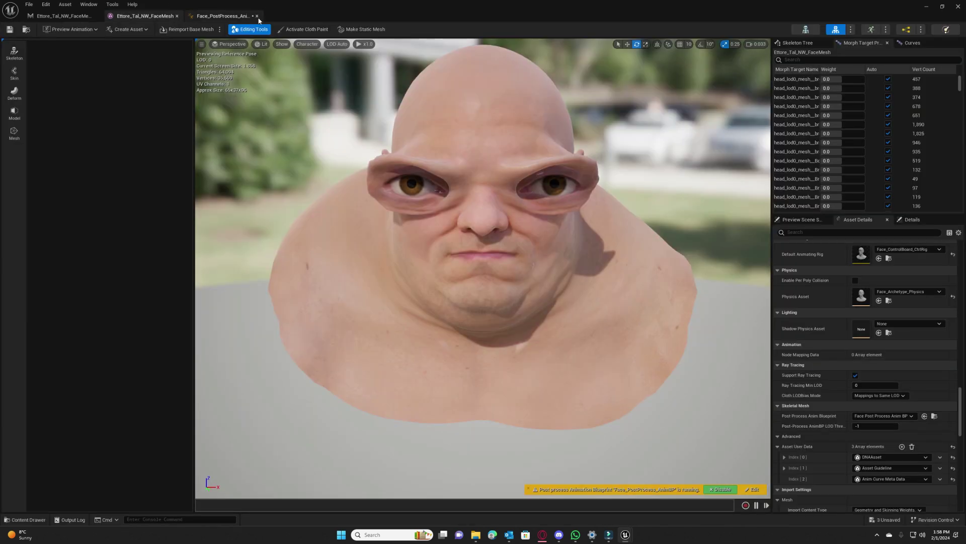
{"action": "left_click", "coordinate": [29, 18]}
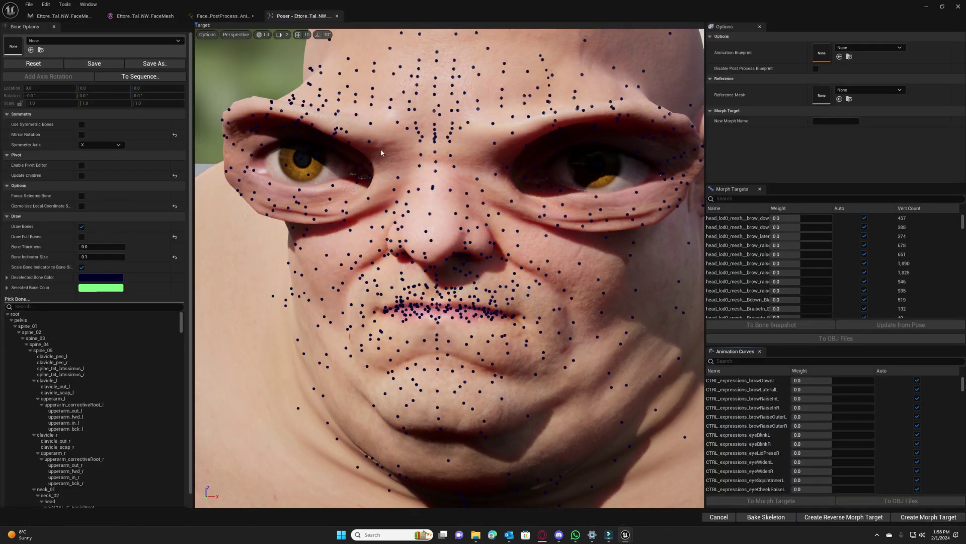
Filter the animation curves by "blink" and set CTRL_expressions_eyeBlinkR to 1.0 to check the right eyelid
{"action": "right_click_drag", "start_coordinate": [401, 132], "coordinate": [413, 157]}
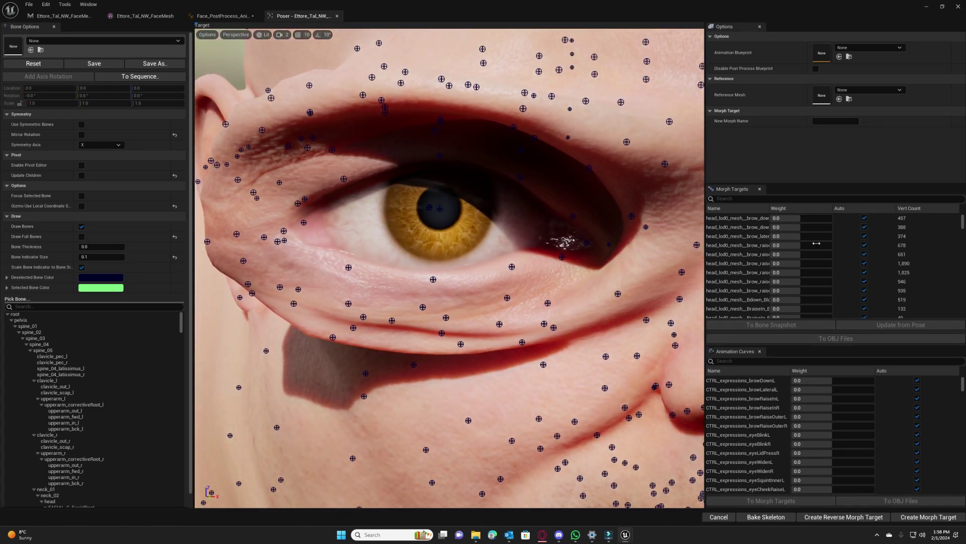
{"action": "left_click_drag", "start_coordinate": [963, 221], "coordinate": [962, 308]}
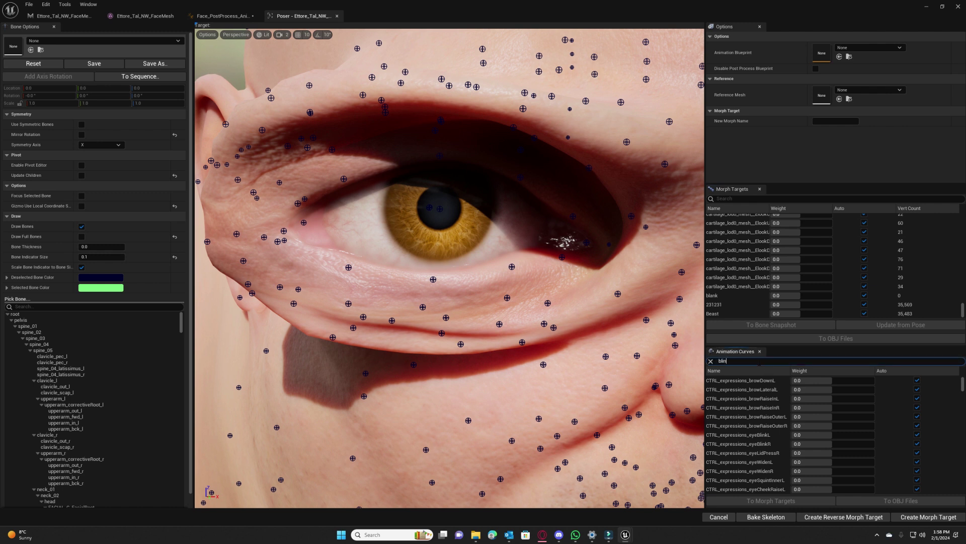
{"action": "type", "text": "k"}
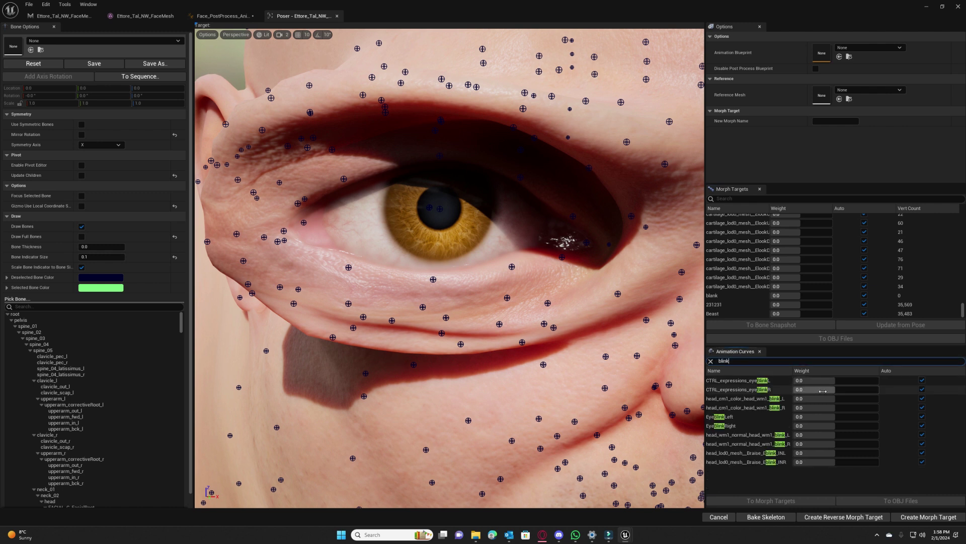
{"action": "left_click_drag", "start_coordinate": [810, 389], "coordinate": [899, 389]}
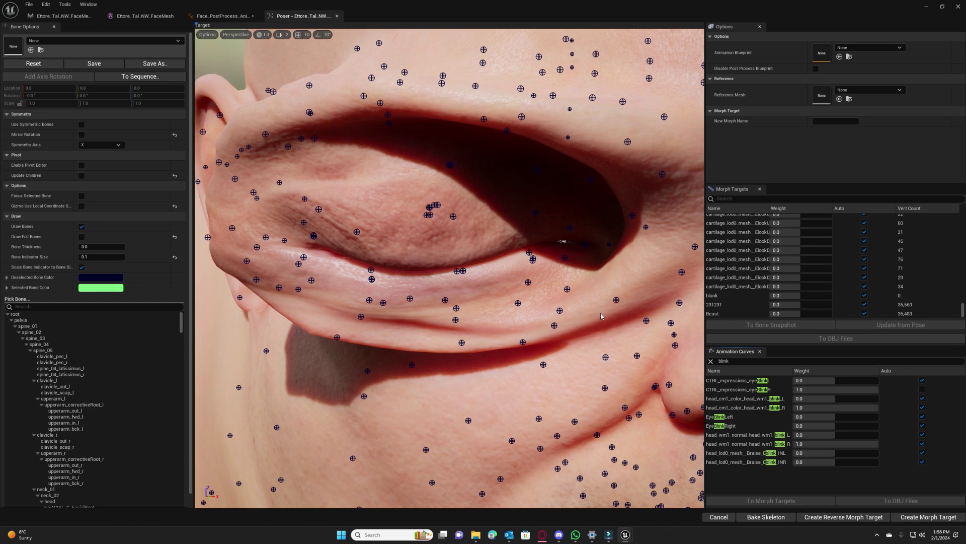
{"action": "key", "text": "s"}
{"action": "mouse_move", "coordinate": [543, 360]}
{"action": "right_mouse_down"}
{"action": "mouse_move", "coordinate": [564, 358]}
{"action": "mouse_move", "coordinate": [542, 361]}
{"action": "right_mouse_up"}
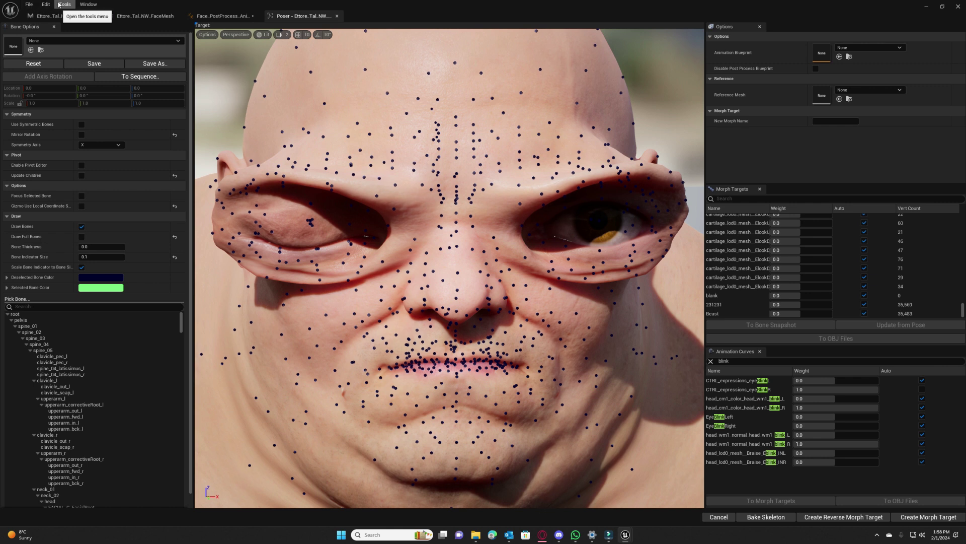
{"action": "left_click", "coordinate": [59, 4]}
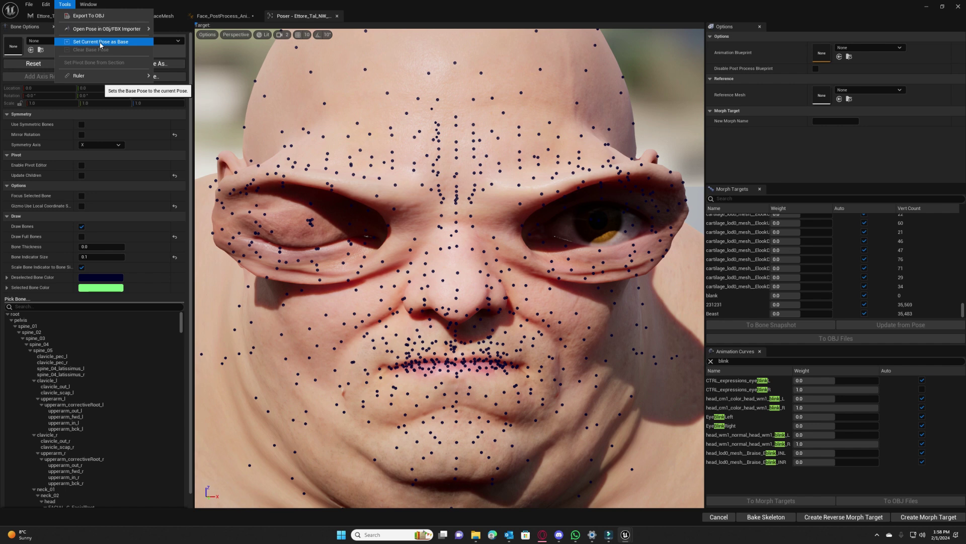
{"action": "left_click", "coordinate": [191, 3]}
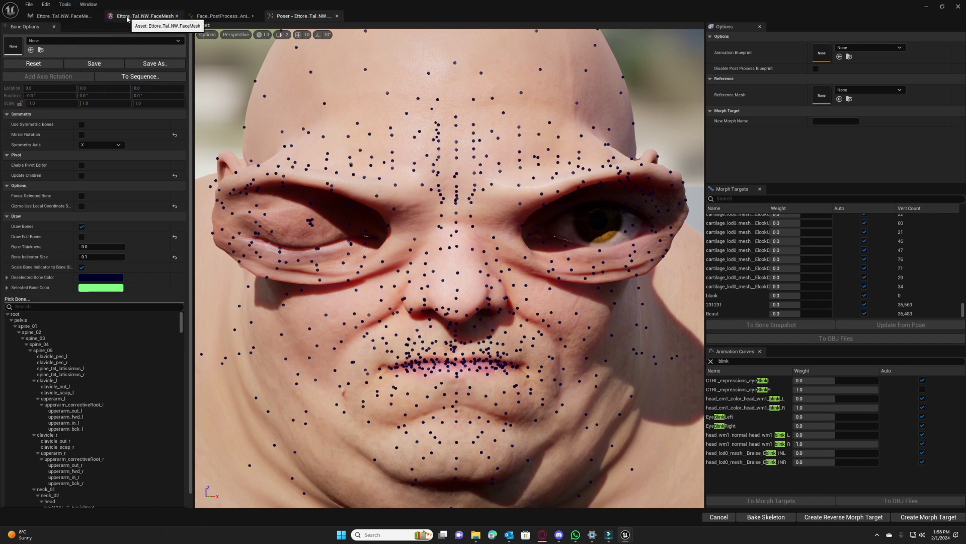
Switch to the Ettore_Tal_NW_FaceMesh editor and preview the mesh with the specific animation mh_arkit_mapping_anim
{"action": "left_click", "coordinate": [124, 14]}
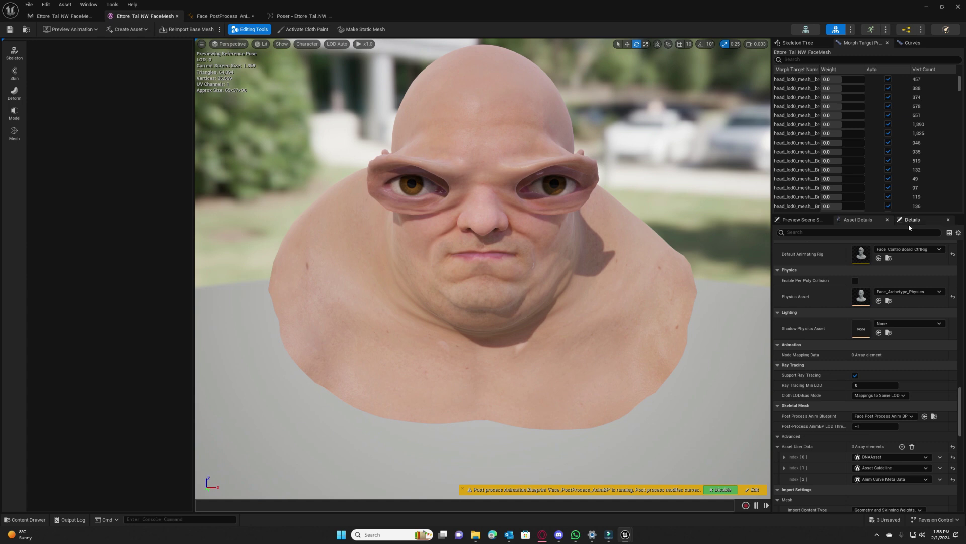
{"action": "left_click", "coordinate": [803, 219]}
{"action": "left_click", "coordinate": [878, 254]}
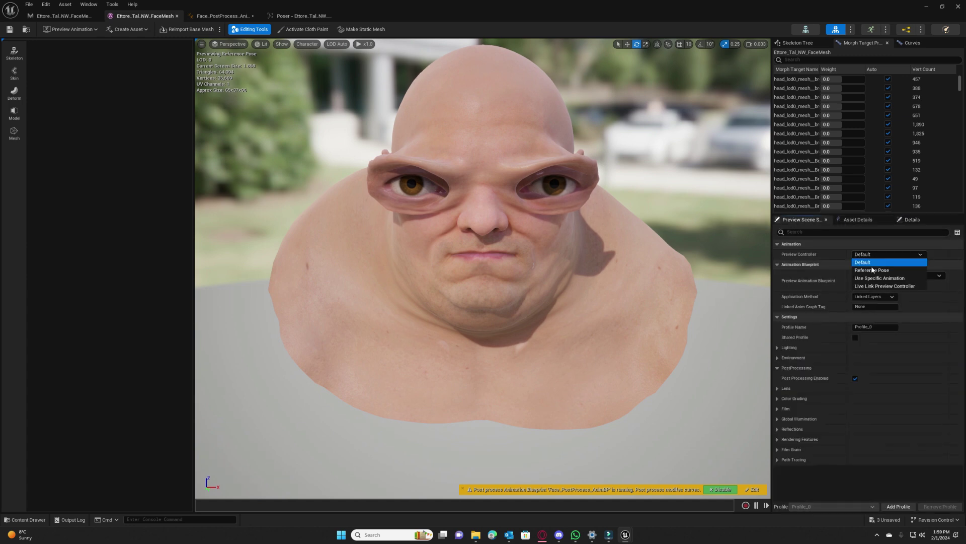
{"action": "left_click", "coordinate": [878, 278]}
{"action": "left_click", "coordinate": [894, 265]}
{"action": "type", "text": "ark"}
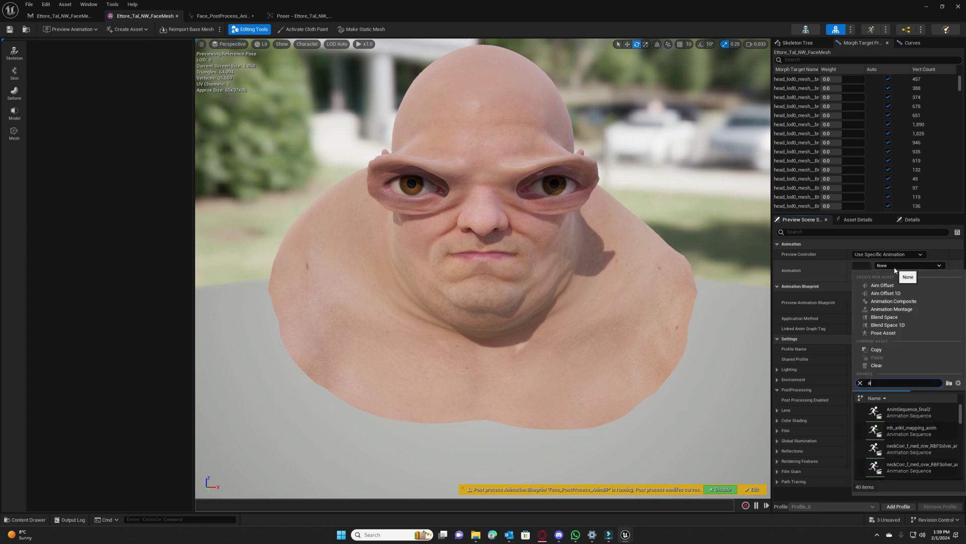
{"action": "left_click", "coordinate": [906, 411]}
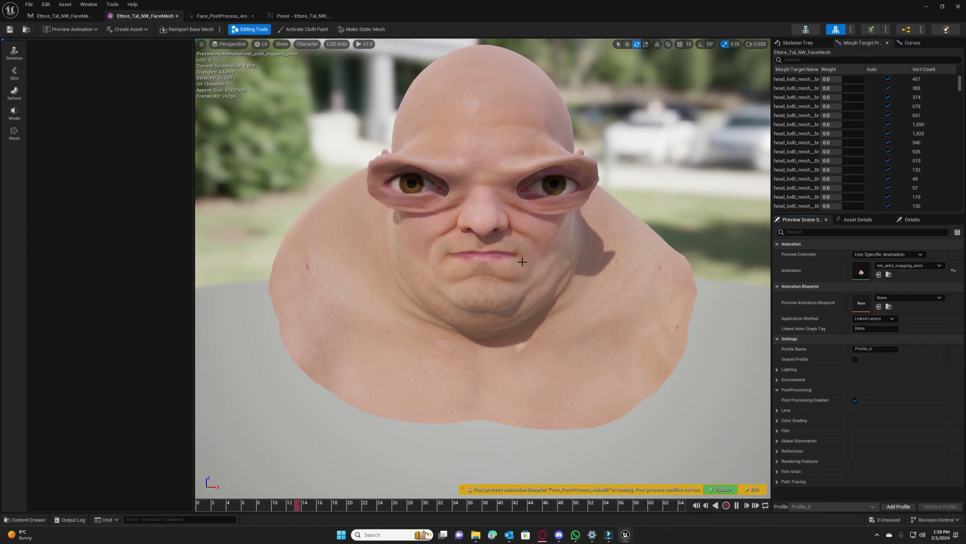
Scrub the opening frames of the preview animation to about frame 8 to inspect the right-eye blink up close
{"action": "scroll", "coordinate": [493, 287], "scroll_direction": "up", "scroll_amount": 5}
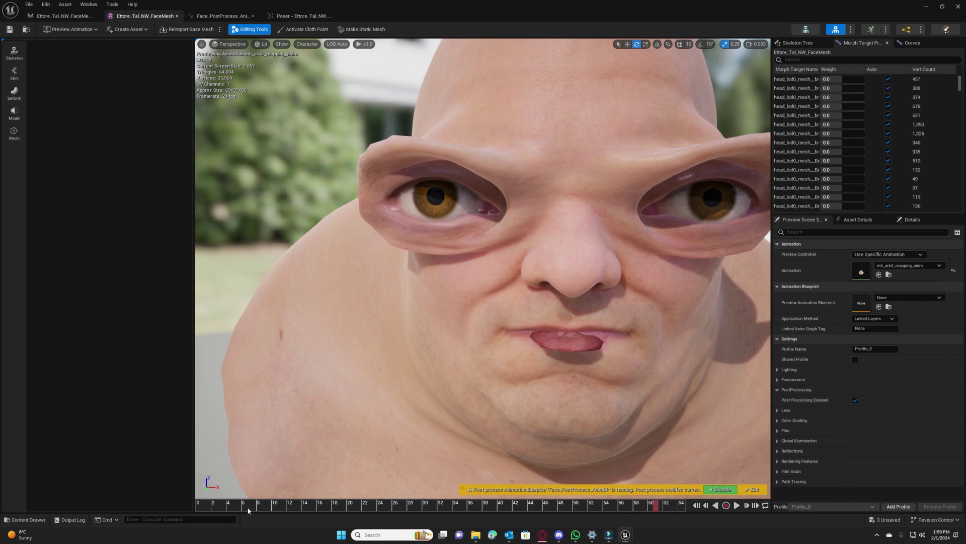
{"action": "left_click", "coordinate": [211, 506]}
{"action": "mouse_move", "coordinate": [211, 511]}
{"action": "left_mouse_down"}
{"action": "mouse_move", "coordinate": [201, 512]}
{"action": "mouse_move", "coordinate": [557, 513]}
{"action": "mouse_move", "coordinate": [260, 506]}
{"action": "left_mouse_up"}
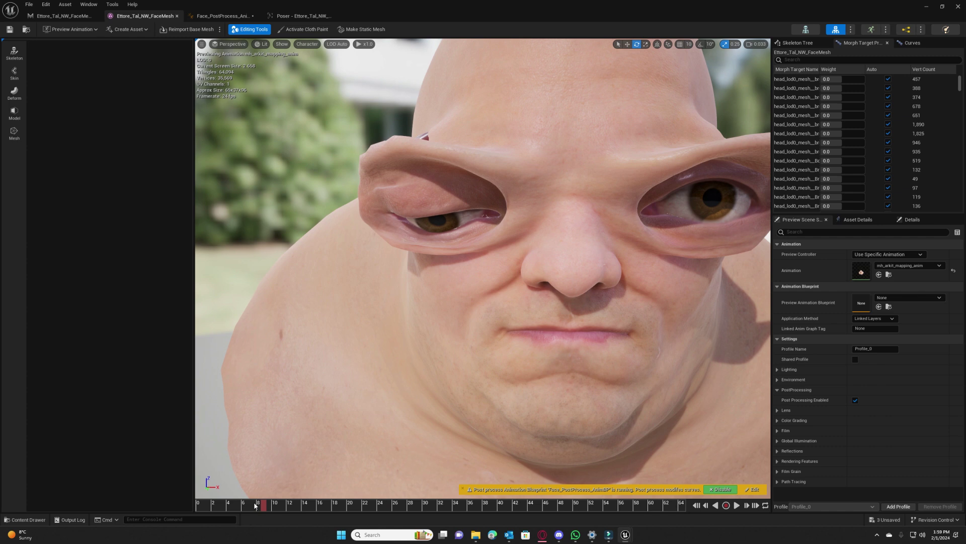
Return to the AnimGraph of Face_PostProcess_AnimBP
{"action": "left_click", "coordinate": [222, 16]}
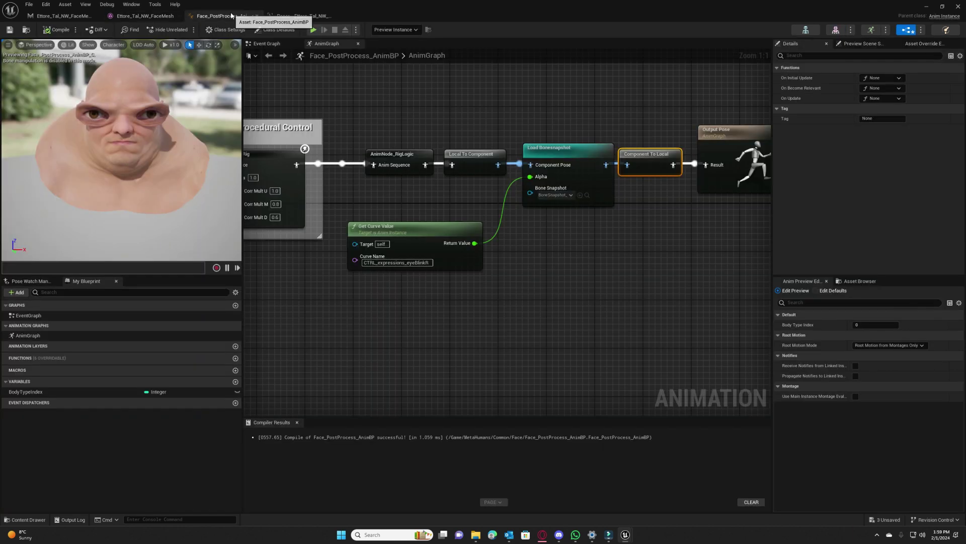